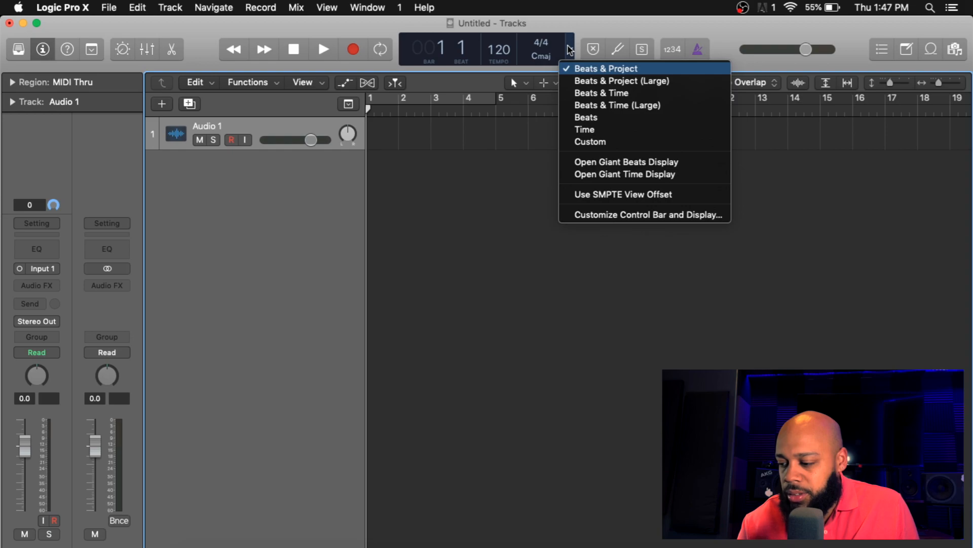
Step: Switch the control bar display to the Custom layout
click(589, 146)
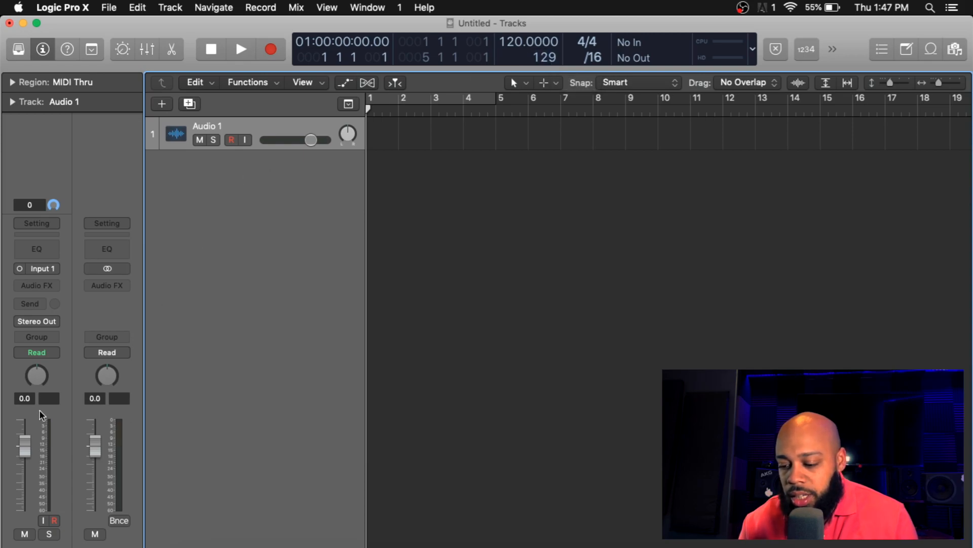
Step: Add three more audio tracks with the same settings as Audio 1
click(192, 105)
click(191, 105)
click(192, 105)
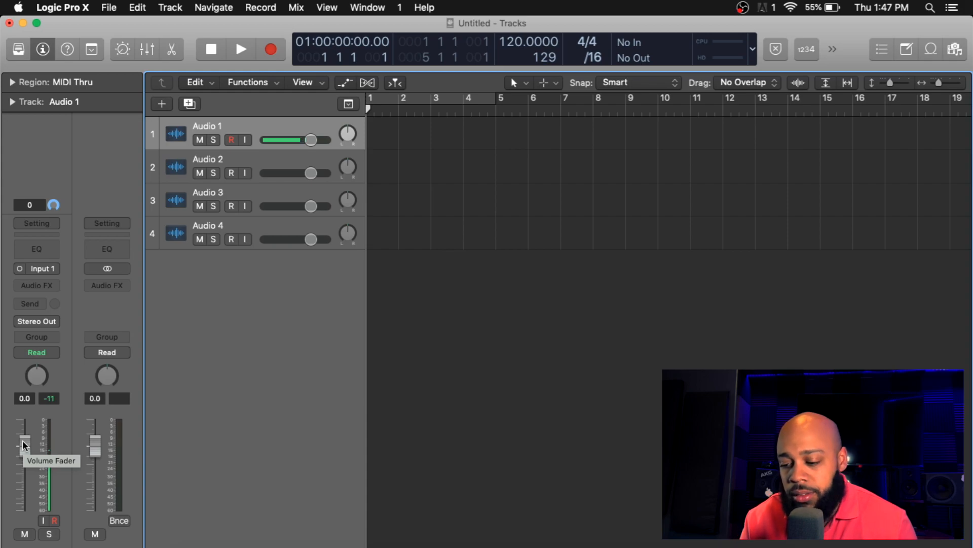
Step: Lower the volume fader of Audio 1
drag(24, 446, 19, 493)
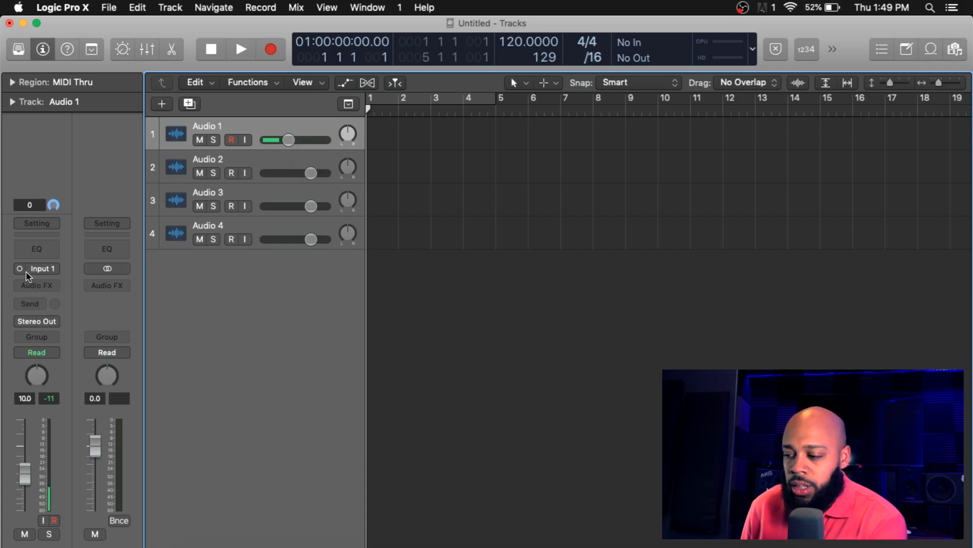
Step: Insert a BPM Counter plugin in the first audio effect slot of Audio 1
click(29, 288)
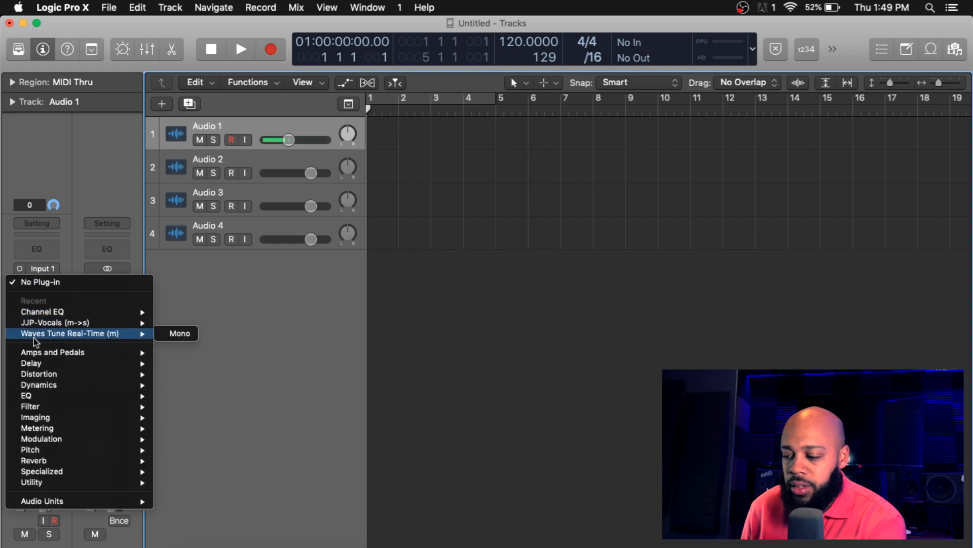
mouse_move(34, 428)
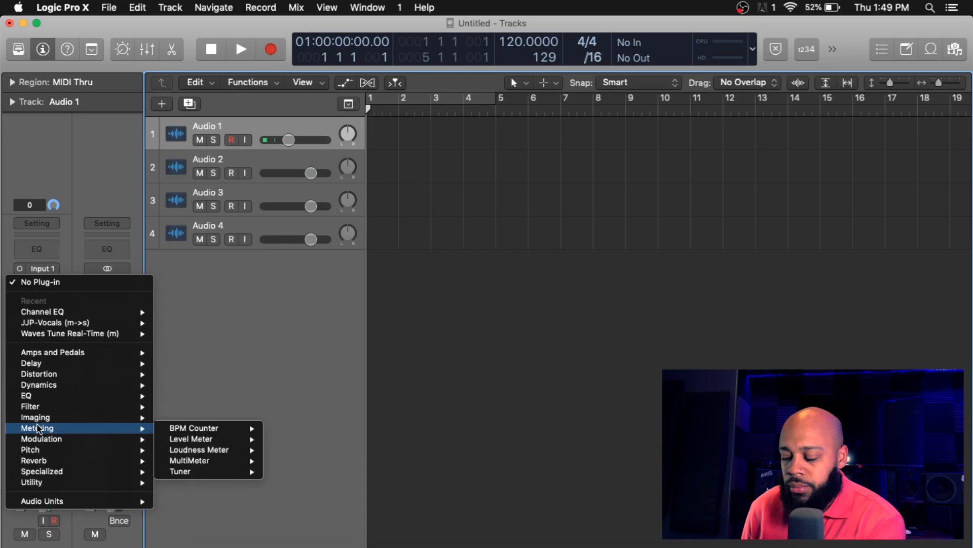
click(195, 428)
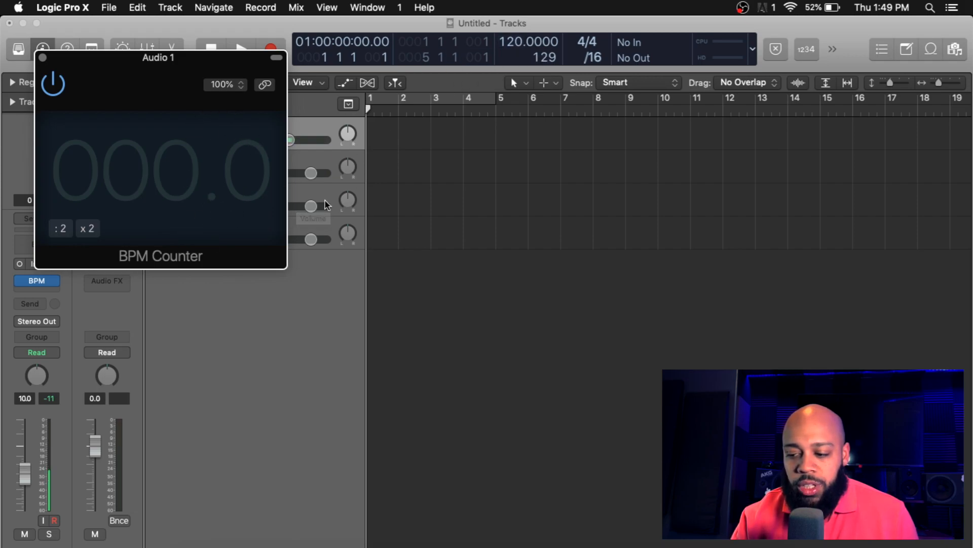
Step: Set the project tempo to 136 BPM
click(511, 46)
drag(511, 45, 503, 2)
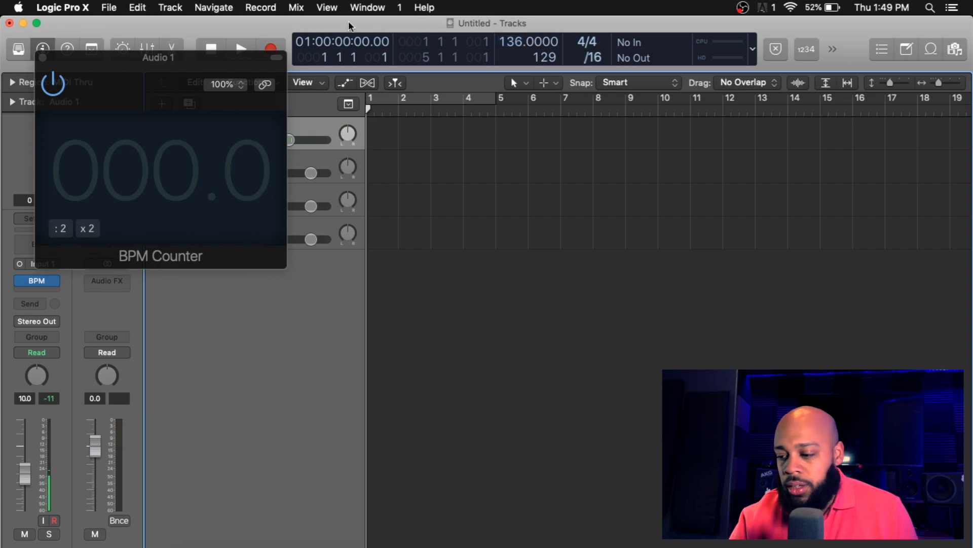
Step: Close the BPM Counter window and remove the BPM Counter plugin from Audio 1
click(43, 59)
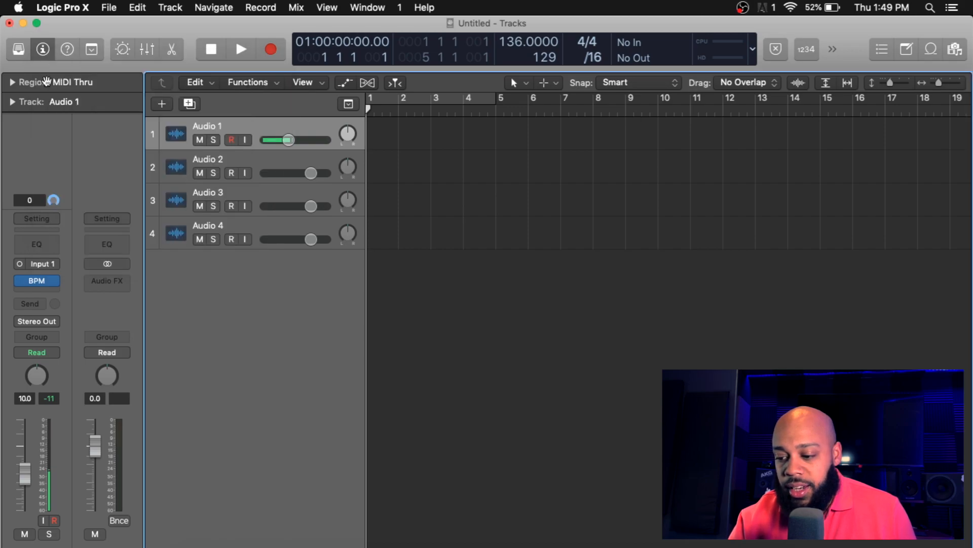
click(54, 281)
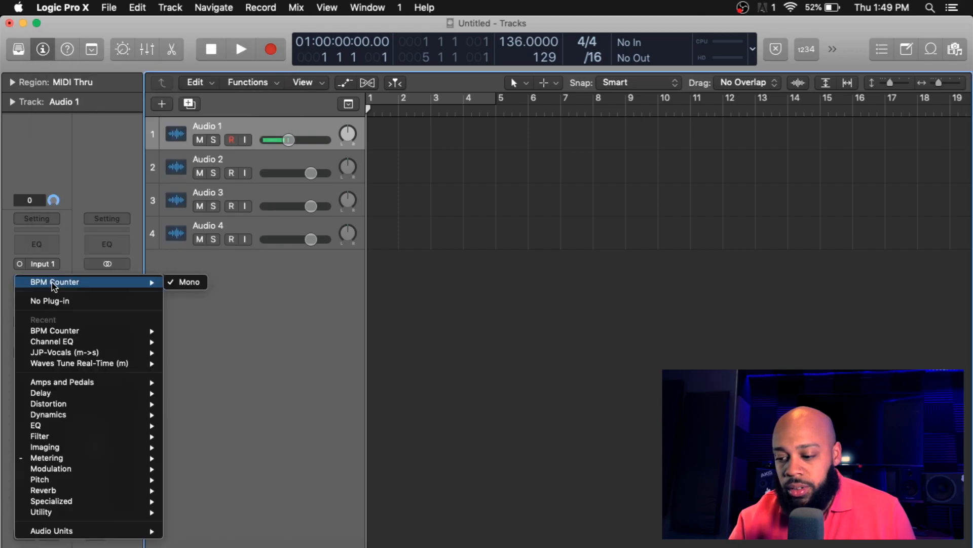
click(49, 300)
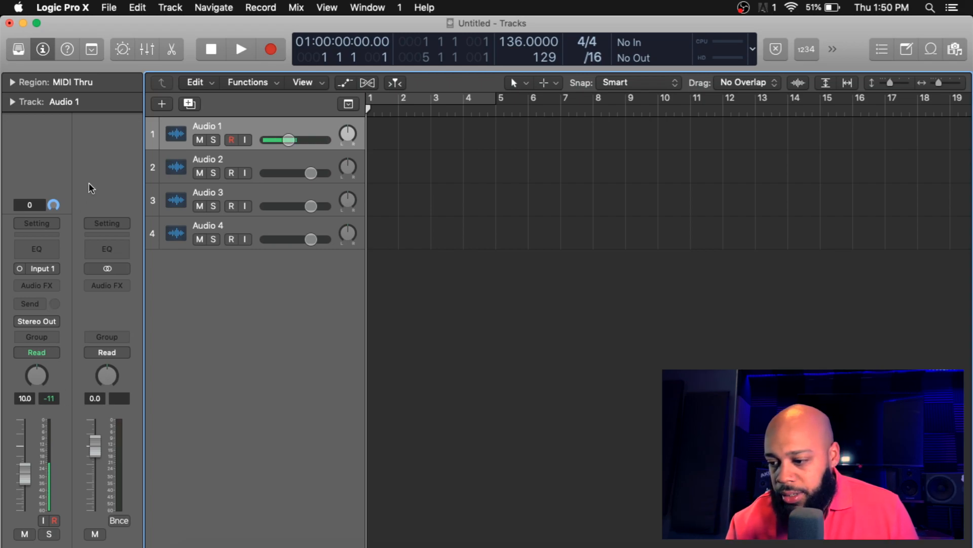
Step: Open the Audio device preferences, check the I/O buffer size options, then close Preferences
click(78, 5)
mouse_move(93, 55)
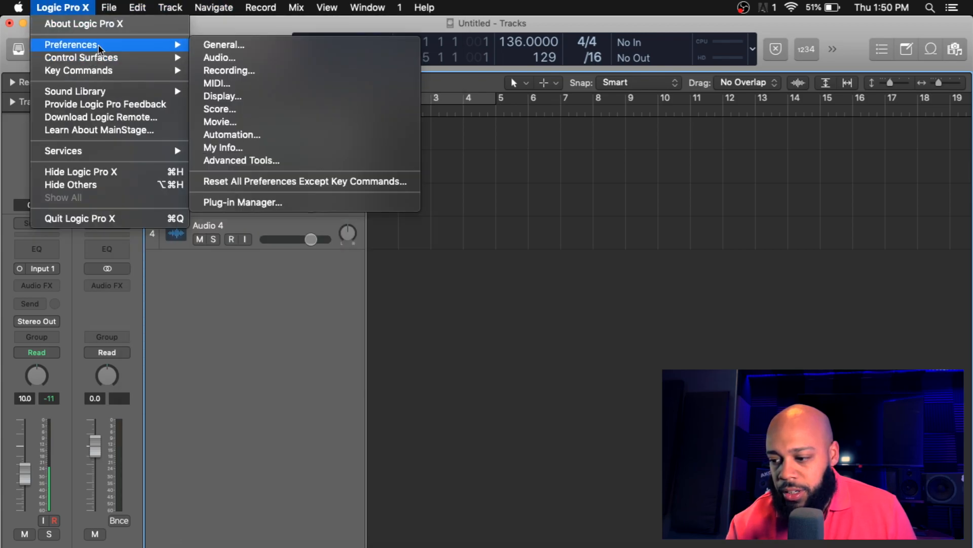
click(210, 48)
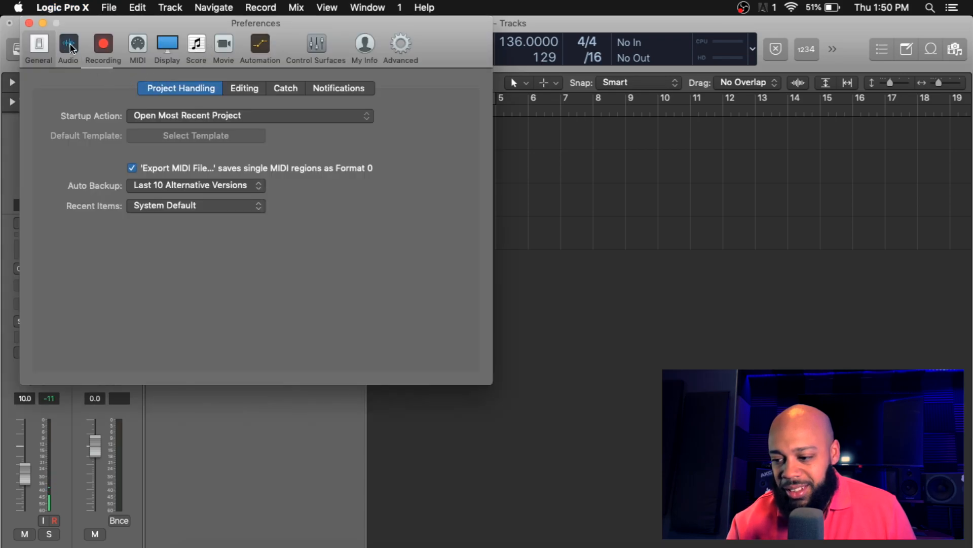
click(71, 45)
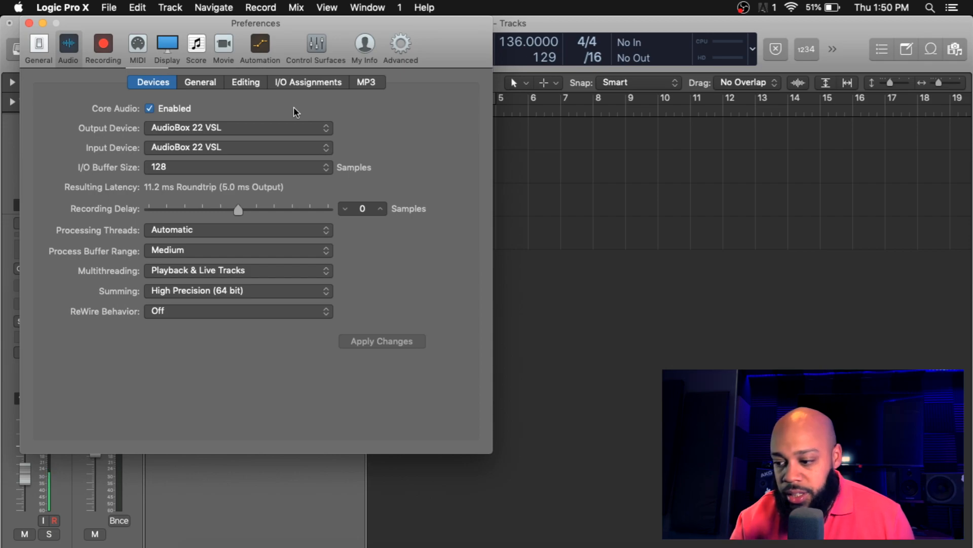
click(325, 171)
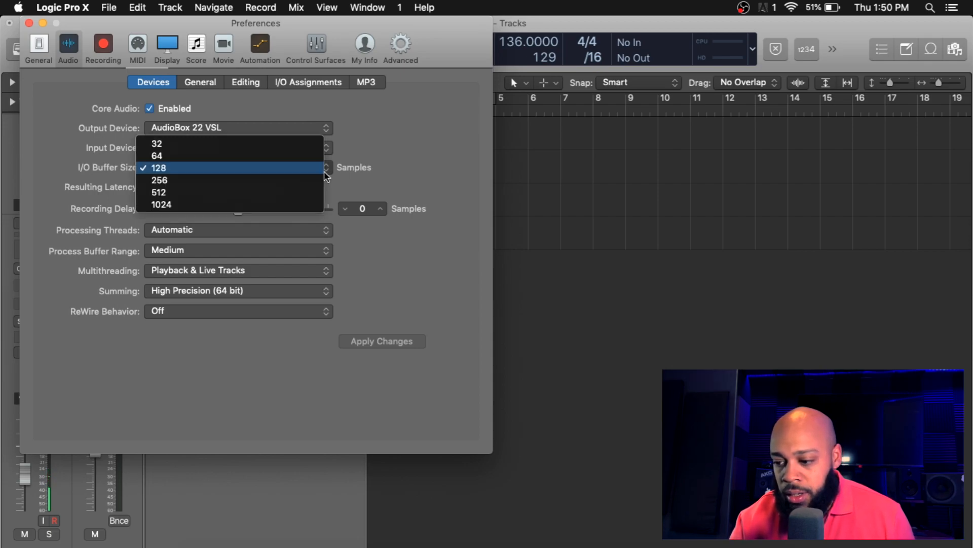
click(381, 146)
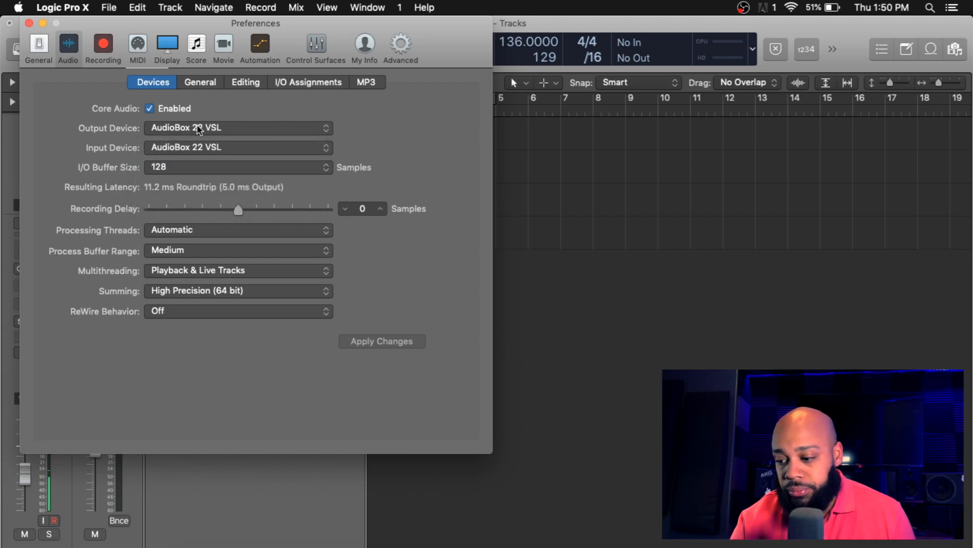
click(29, 23)
Step: Customize the control bar to include a Low Latency Mode button and check it in the overflow menu
click(754, 53)
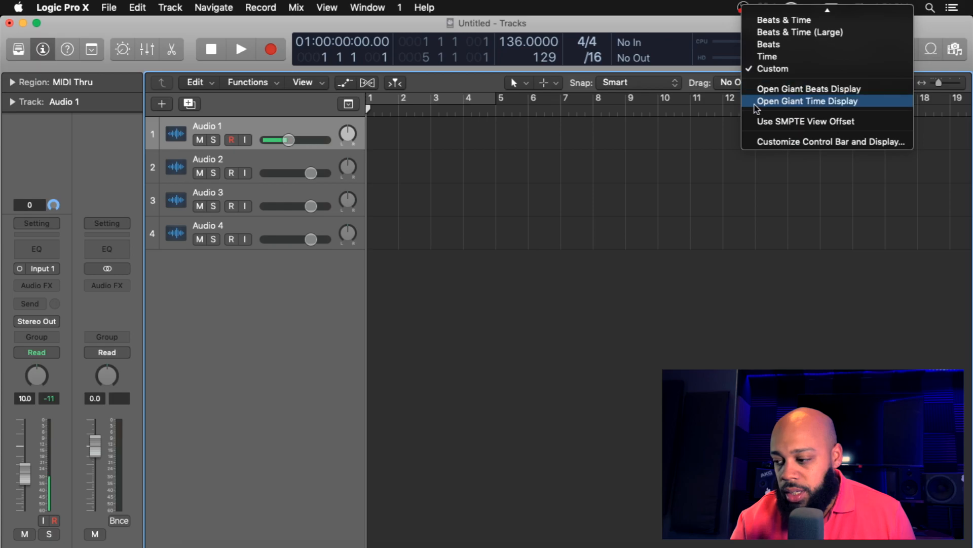
click(752, 146)
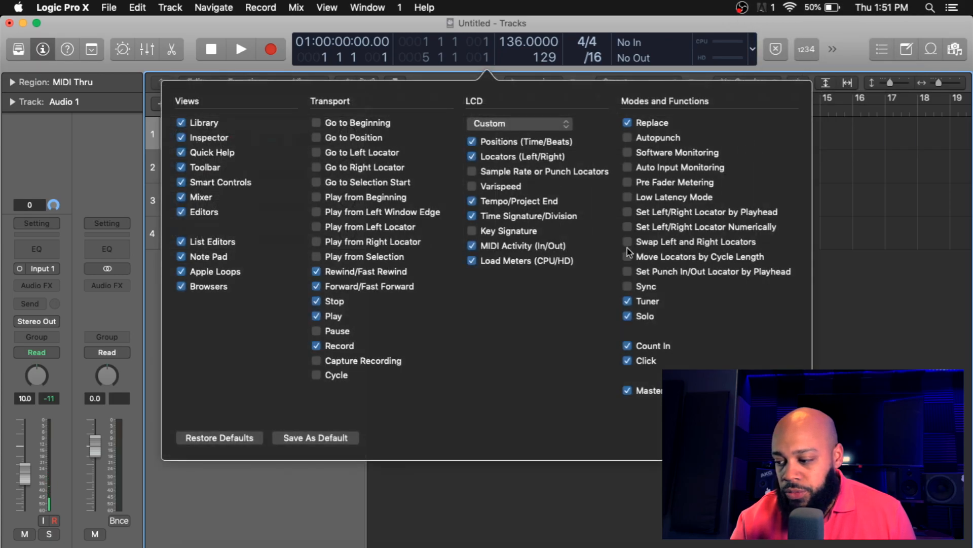
click(628, 197)
key(Escape)
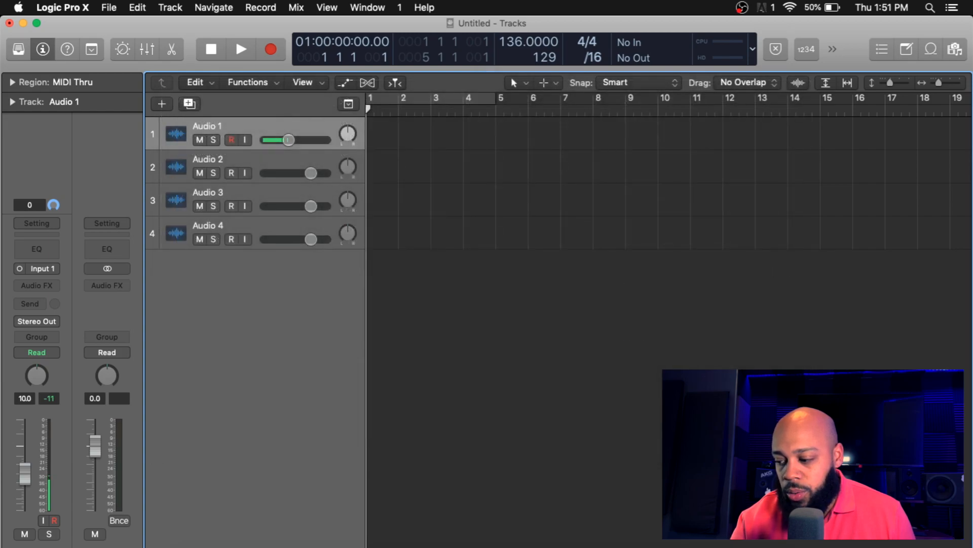
click(832, 48)
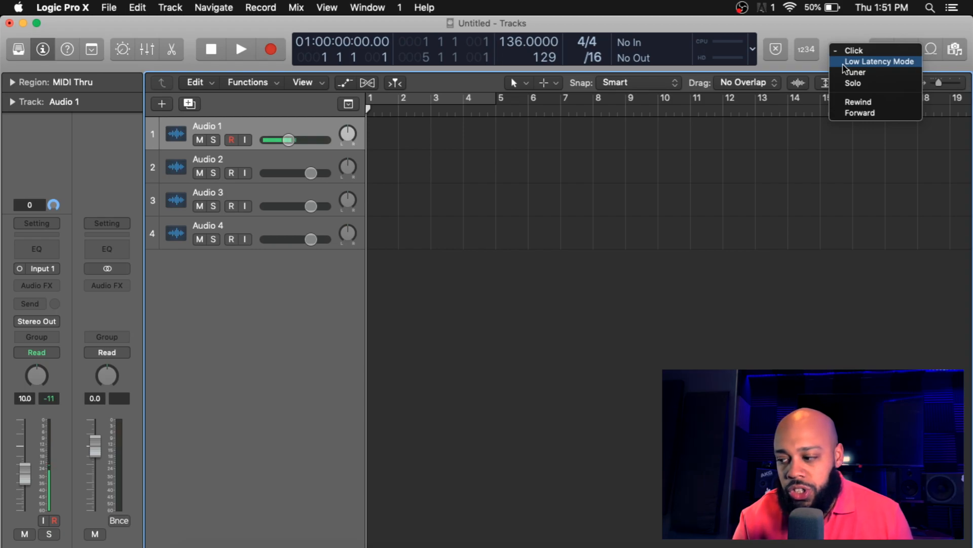
click(833, 30)
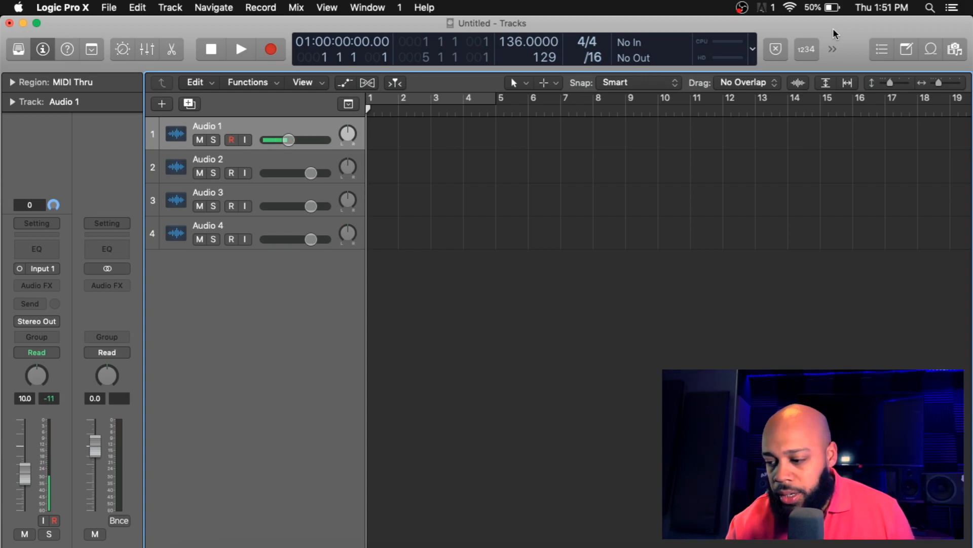
Step: Select Audio 2, open the Mixer, and insert a Channel EQ in its audio effect slot
click(302, 169)
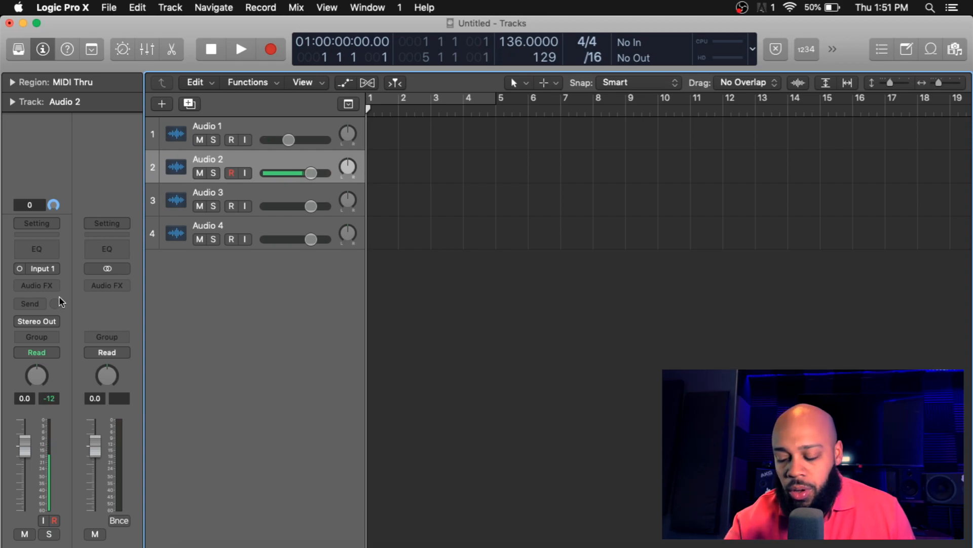
key(x)
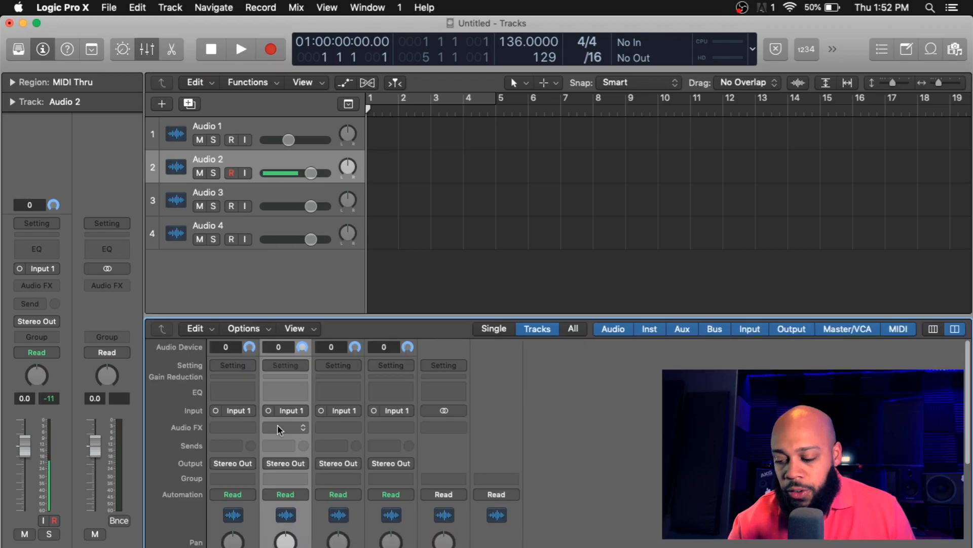
click(278, 426)
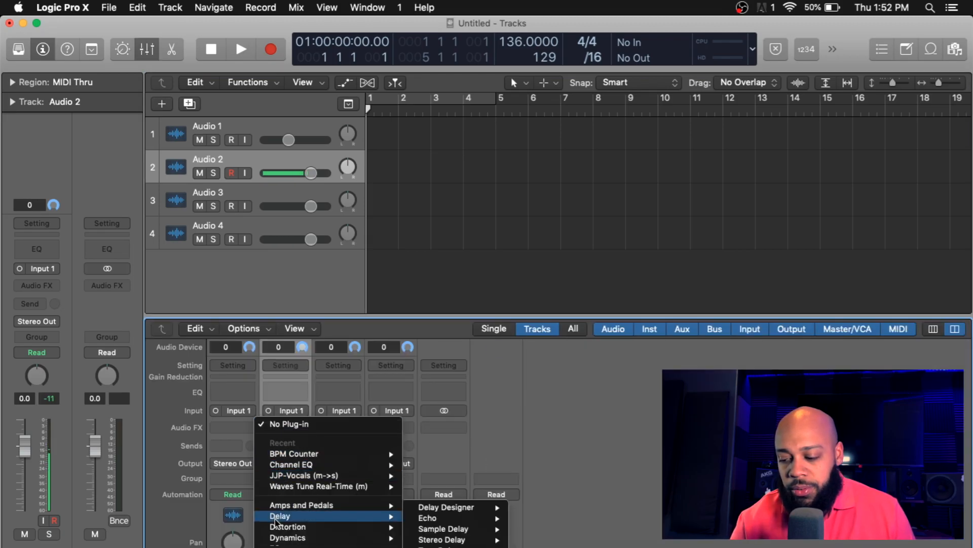
mouse_move(280, 546)
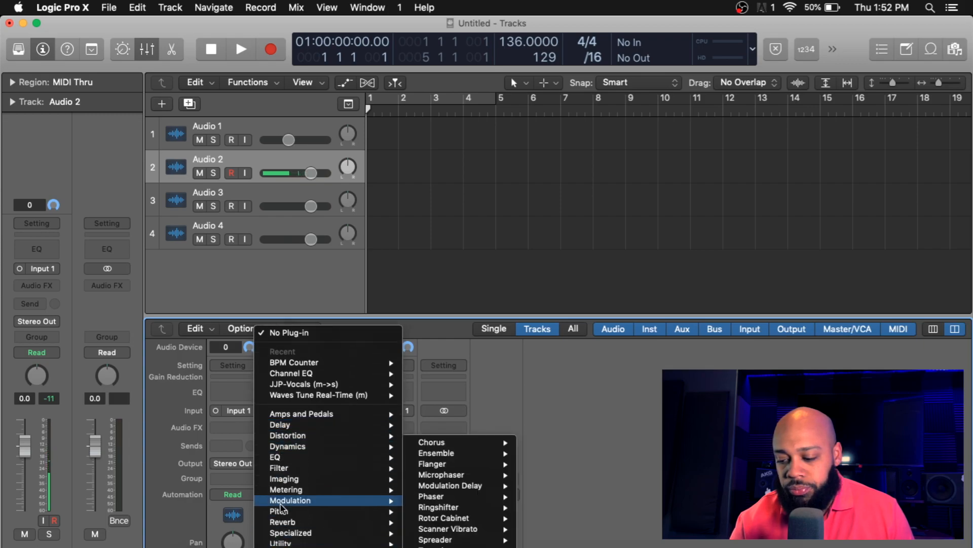
mouse_move(284, 420)
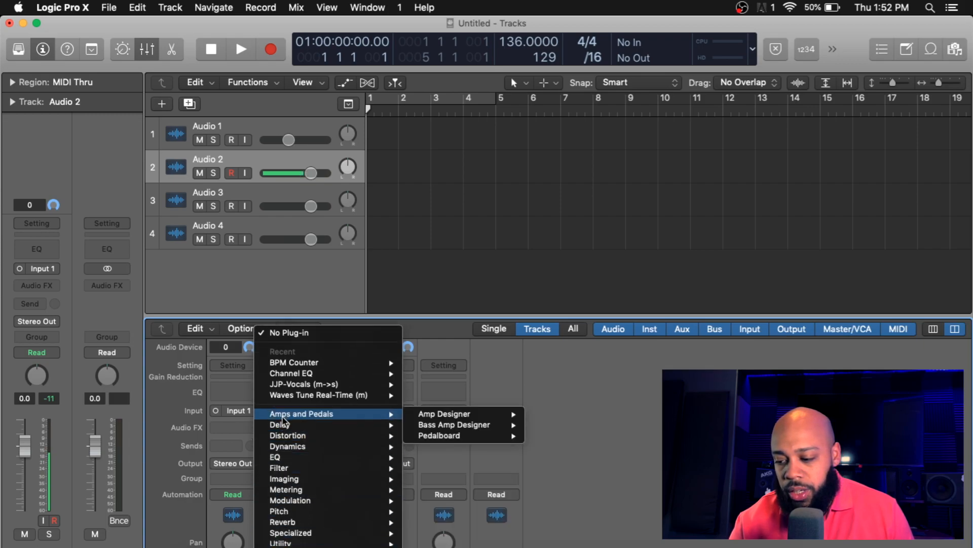
click(286, 376)
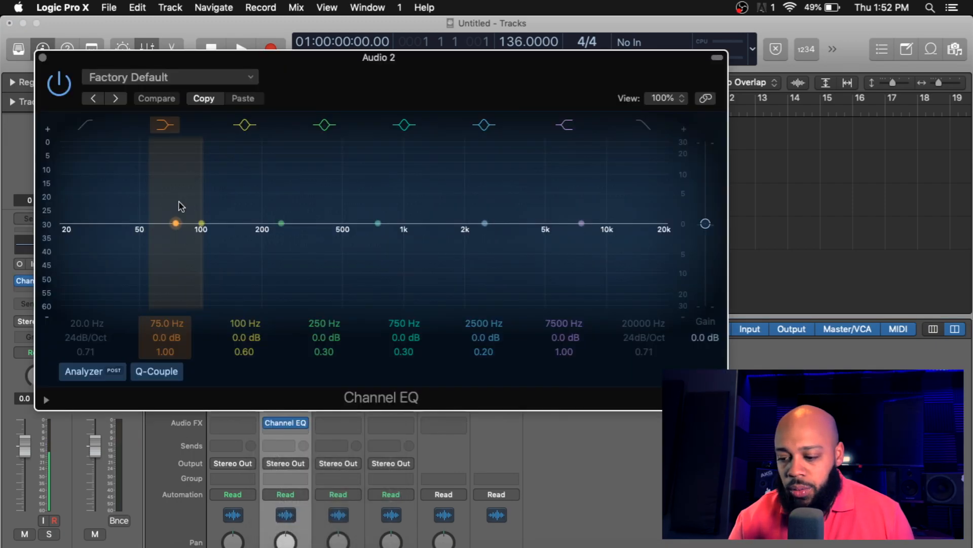
Step: Enable the EQ's low cut band and move it up to about 91 Hz
click(79, 130)
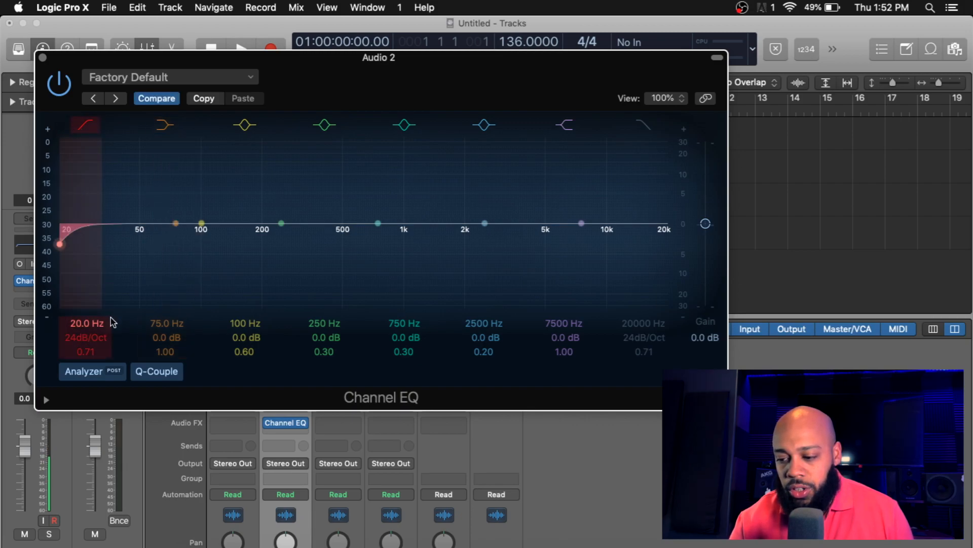
mouse_move(60, 244)
mouse_down()
mouse_move(141, 243)
mouse_move(147, 229)
mouse_move(146, 242)
mouse_move(192, 244)
mouse_up()
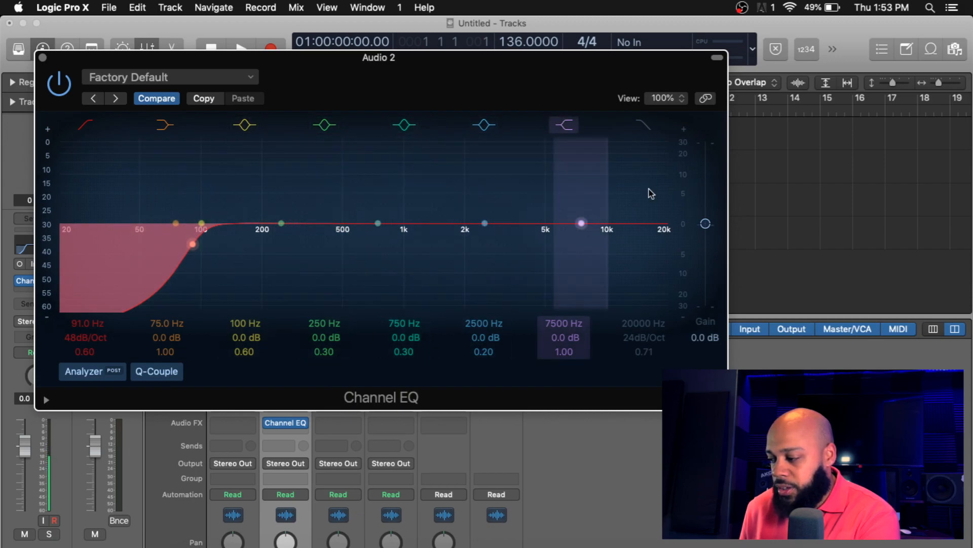
Step: Cut a narrow -3 dB notch at about 270 Hz with Q 7.00, then close the EQ window
drag(281, 224, 279, 148)
drag(331, 175, 288, 255)
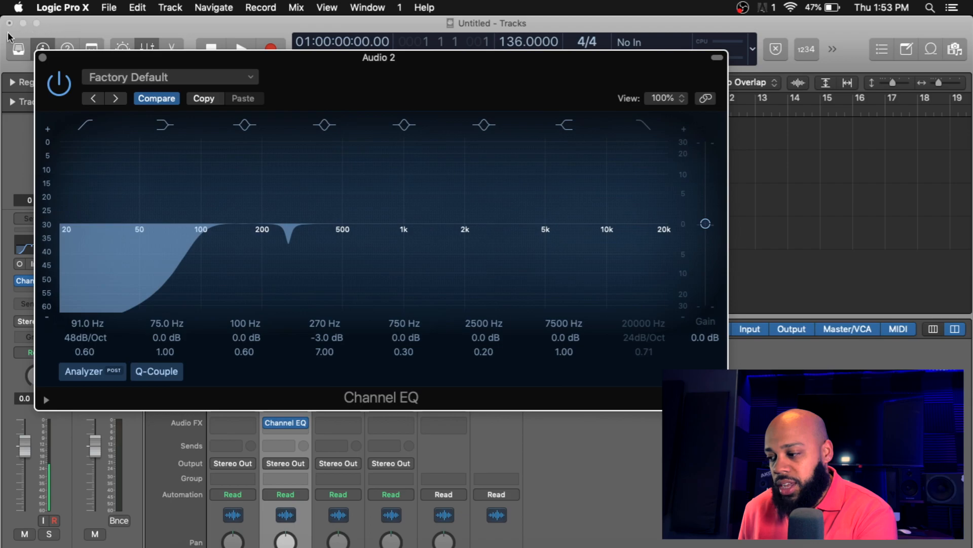
click(43, 58)
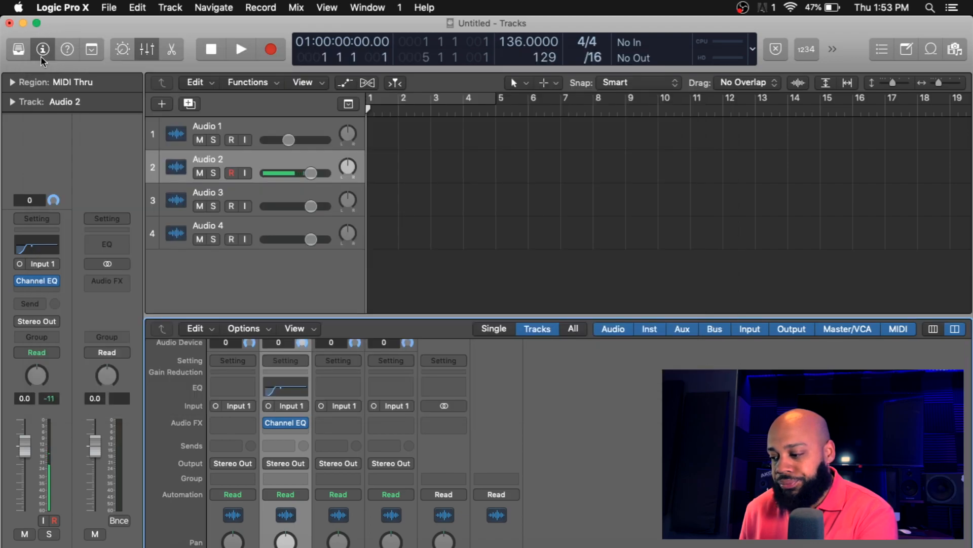
Step: Insert a Compressor in the next audio effect slot of Audio 2
click(43, 289)
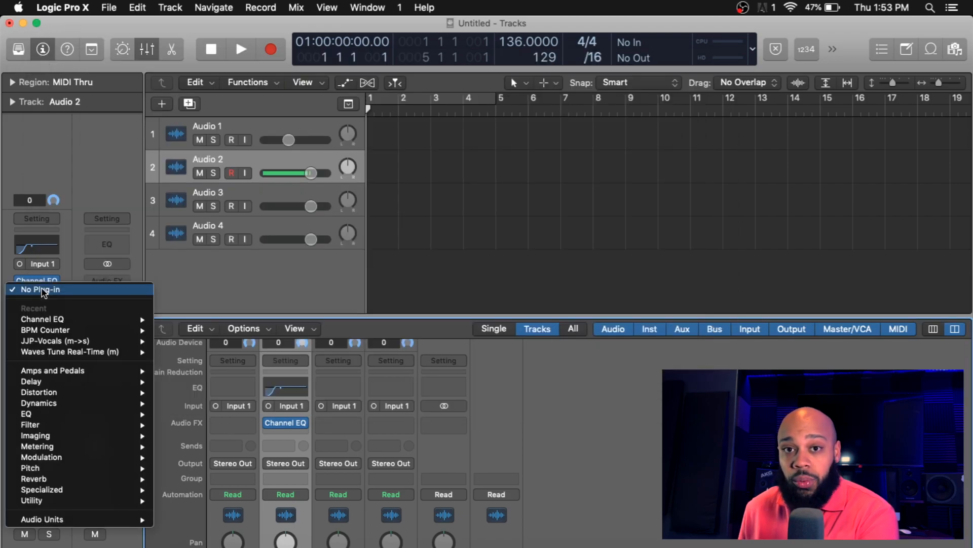
mouse_move(8, 382)
mouse_move(50, 446)
mouse_move(64, 408)
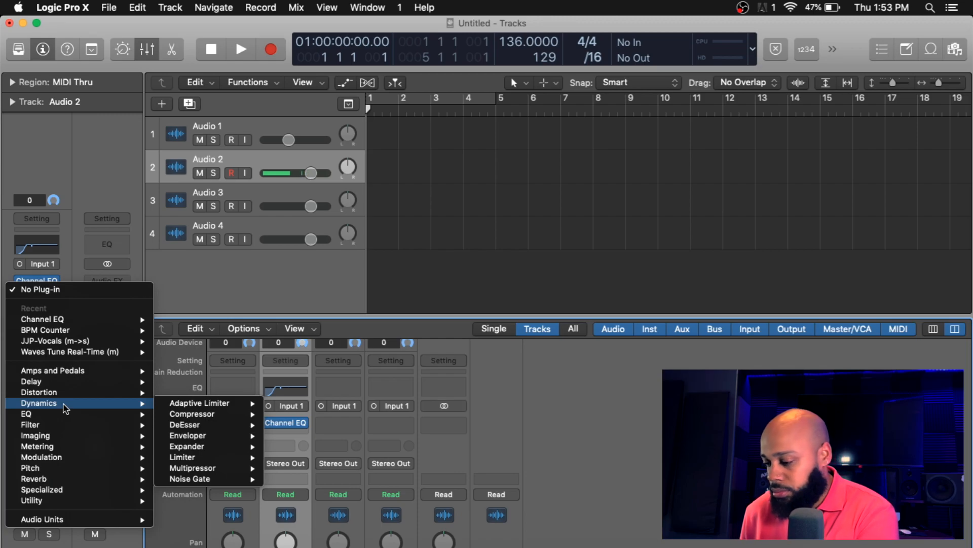
mouse_move(116, 415)
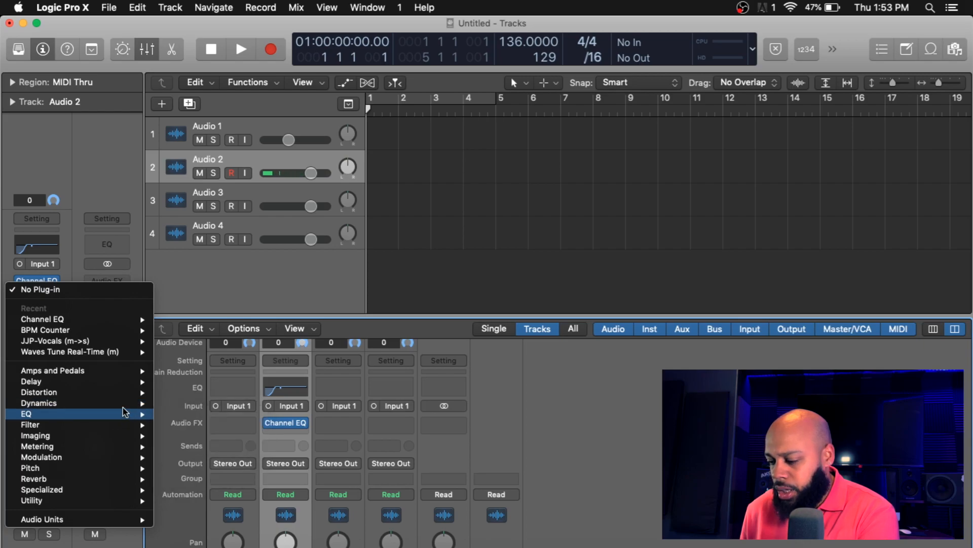
mouse_move(173, 416)
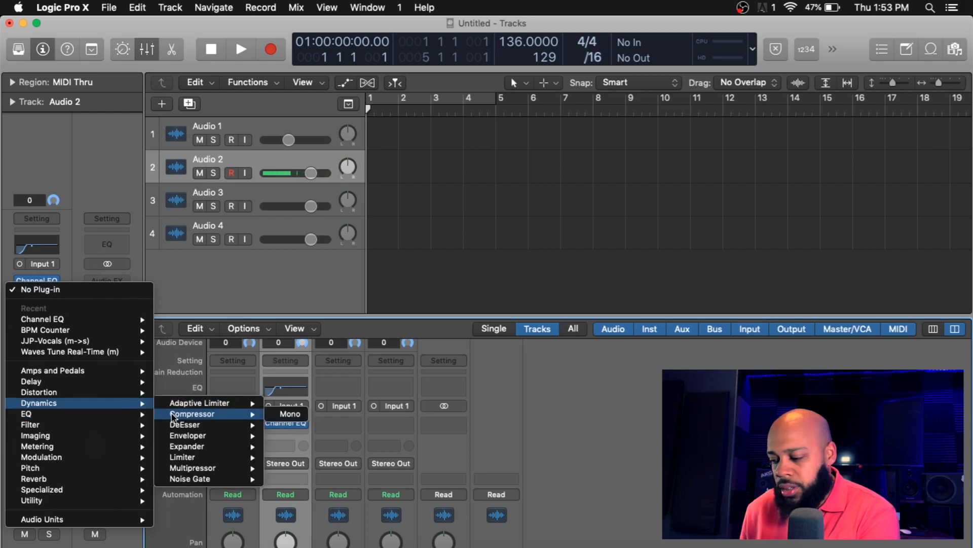
click(174, 416)
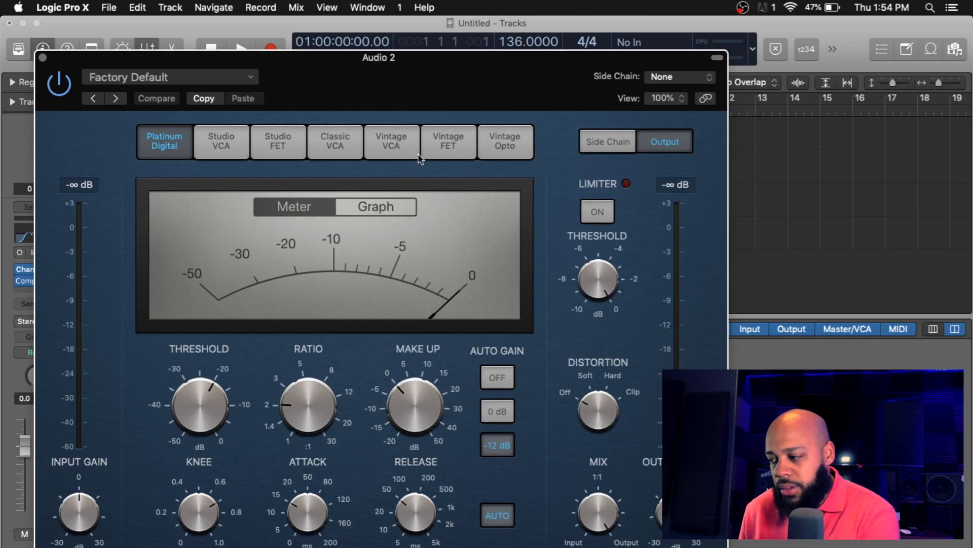
Step: Set the compressor's threshold to -8.0 dB on the Platinum Digital model
click(436, 144)
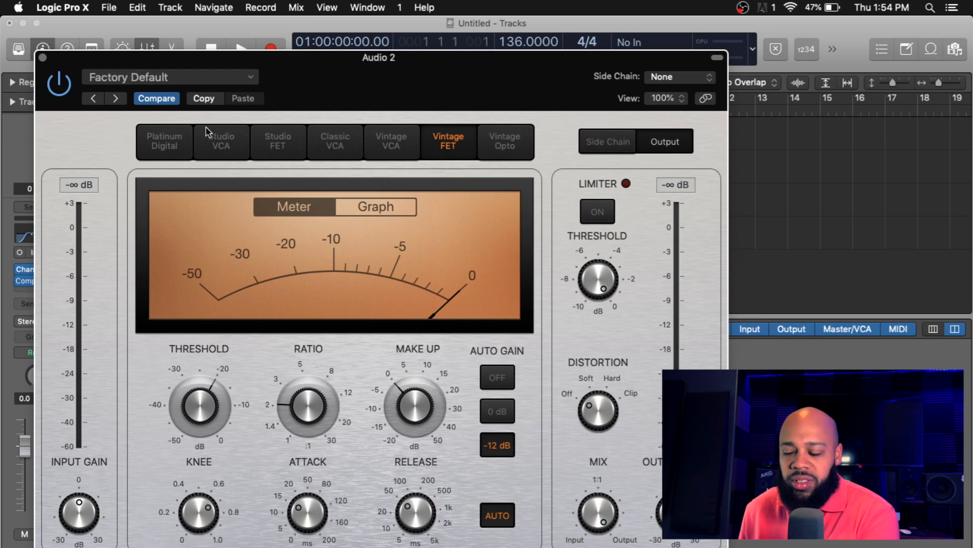
click(155, 135)
mouse_move(208, 416)
mouse_down()
mouse_move(212, 444)
mouse_move(213, 430)
mouse_up()
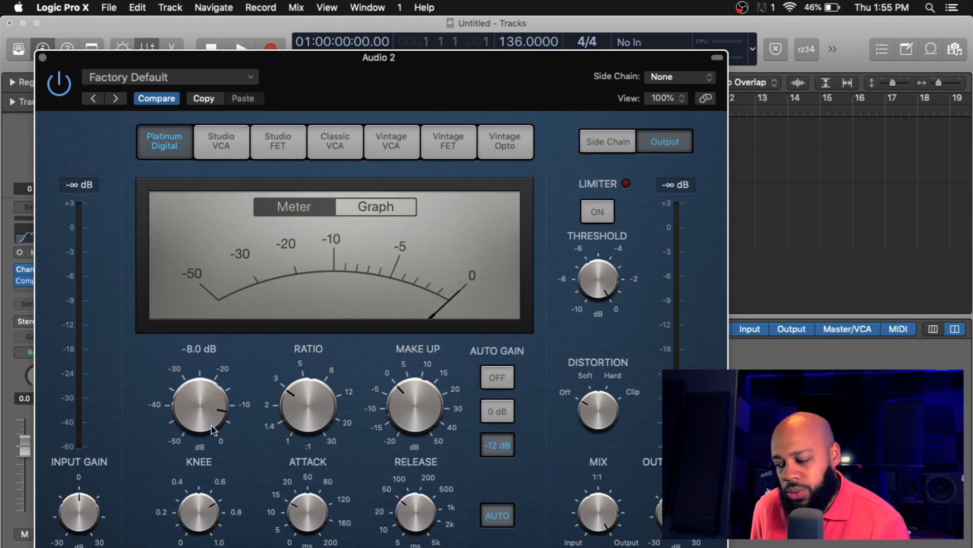
scroll(297, 404, up, 2)
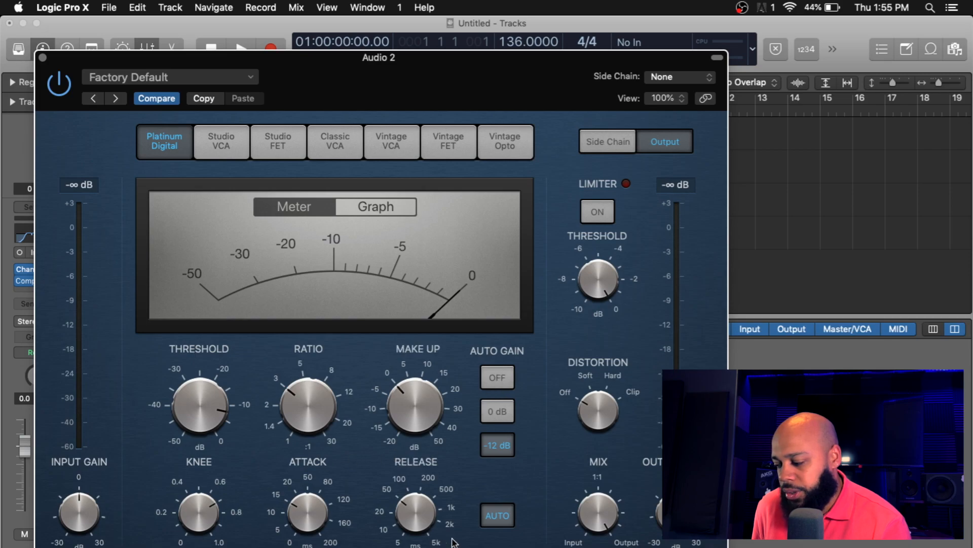
Step: Turn the compressor's Auto Gain off
click(504, 380)
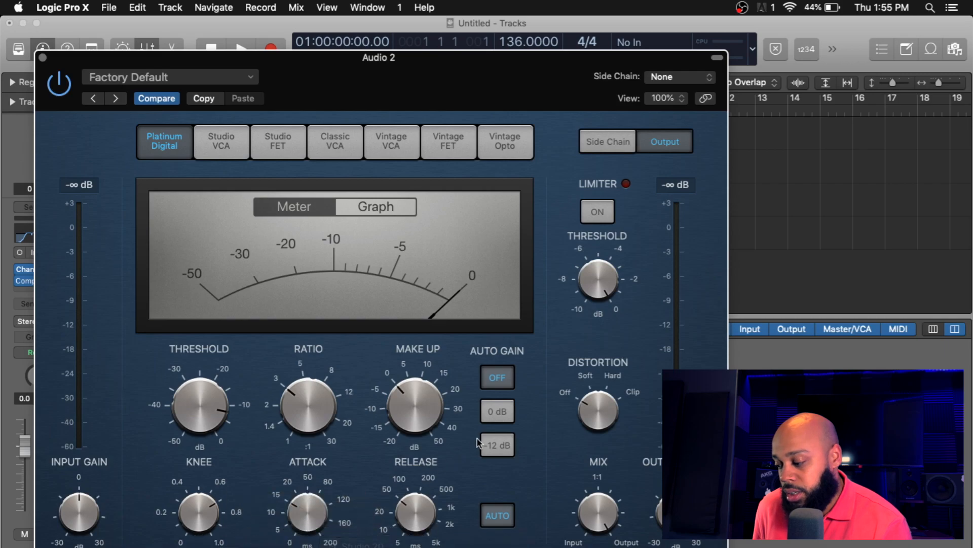
click(500, 446)
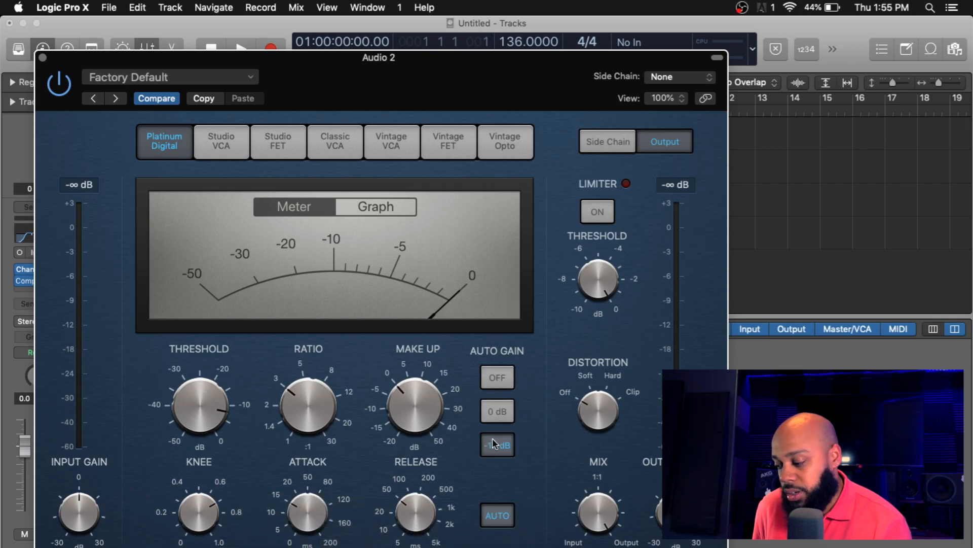
click(502, 376)
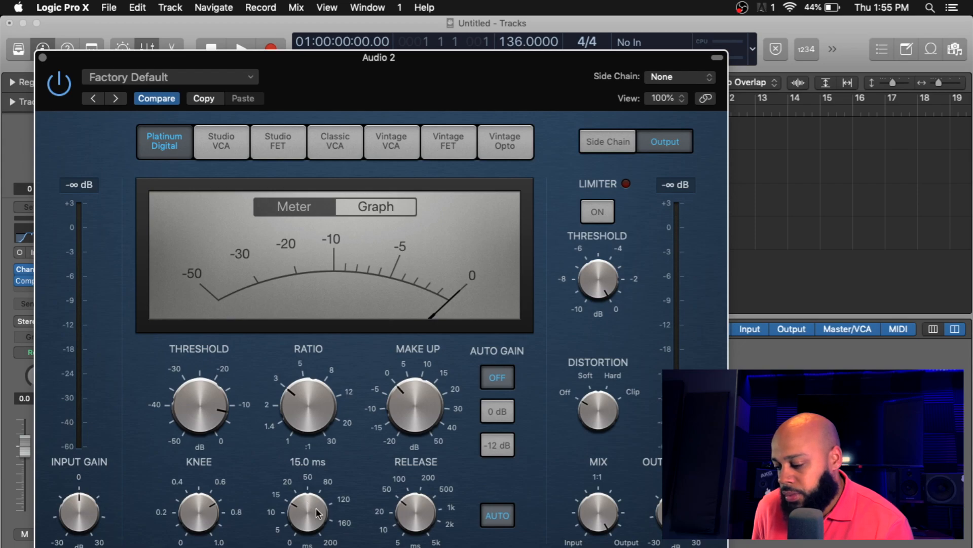
Step: Adjust the compressor's attack time, then close the Compressor window
drag(317, 513, 322, 474)
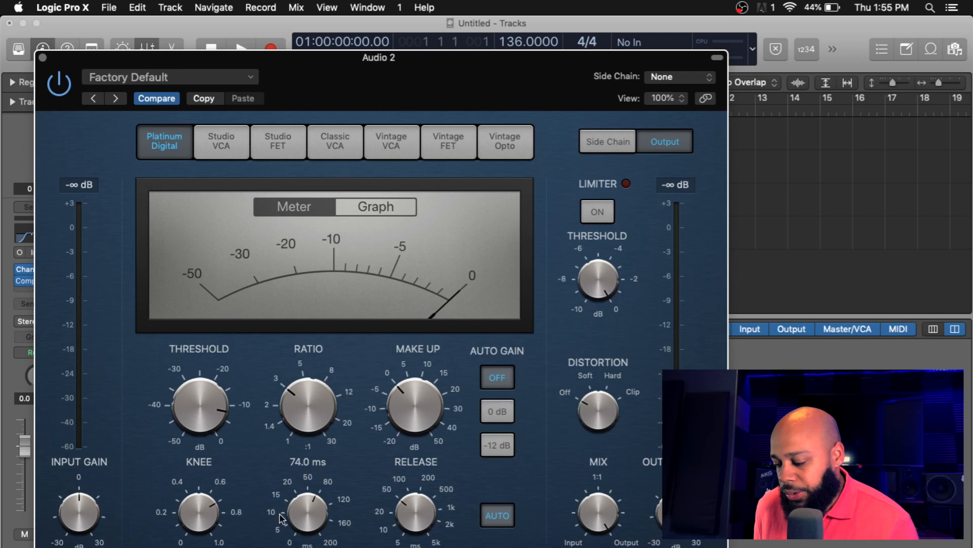
drag(297, 528, 303, 534)
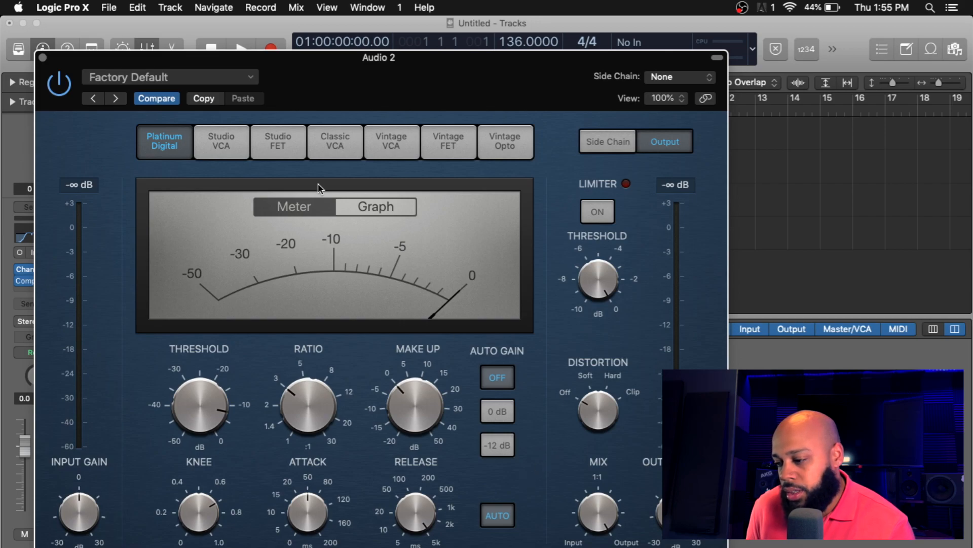
click(44, 58)
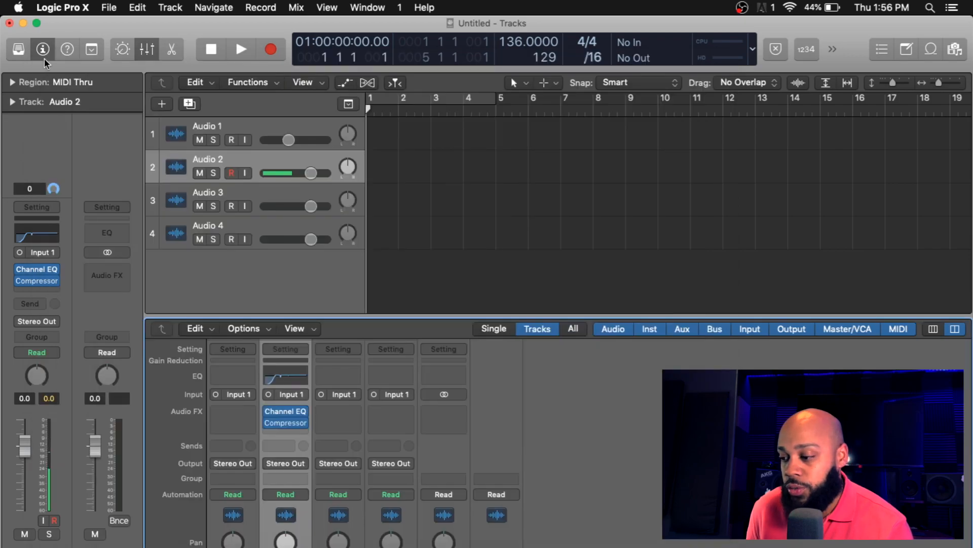
Step: Insert a second Channel EQ in the audio effect slot after the Compressor on Audio 2
click(41, 291)
mouse_move(37, 425)
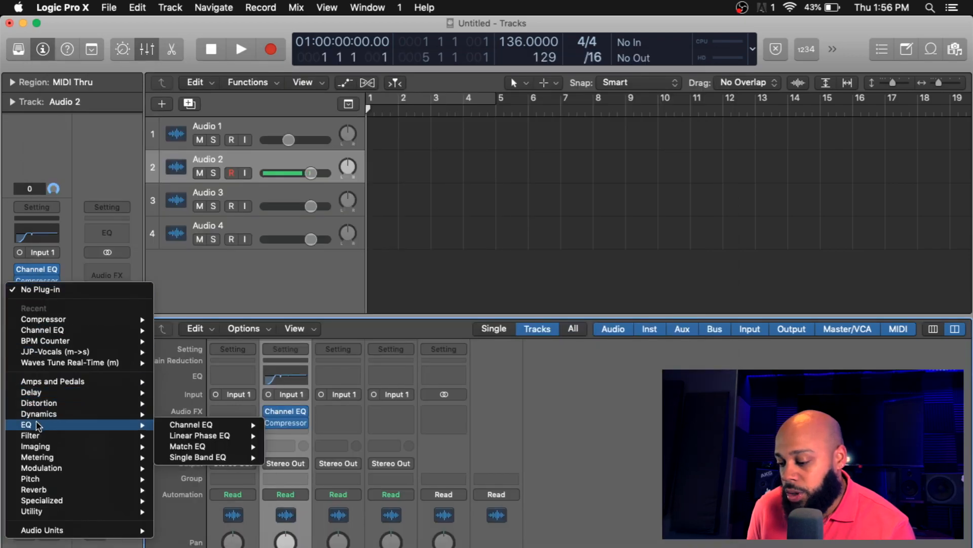
click(172, 426)
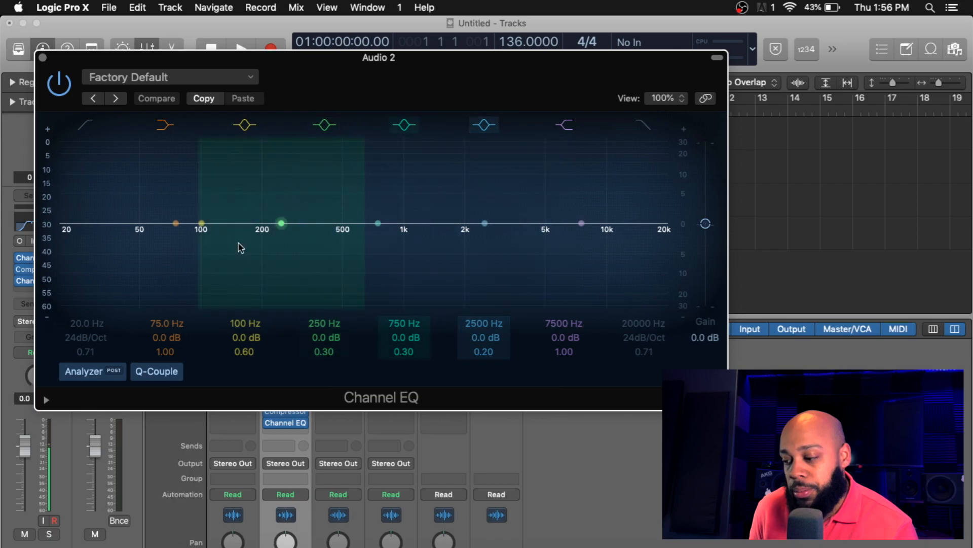
Step: Enable the second EQ's low cut at about 90 Hz with a 36 dB/Oct slope
click(86, 125)
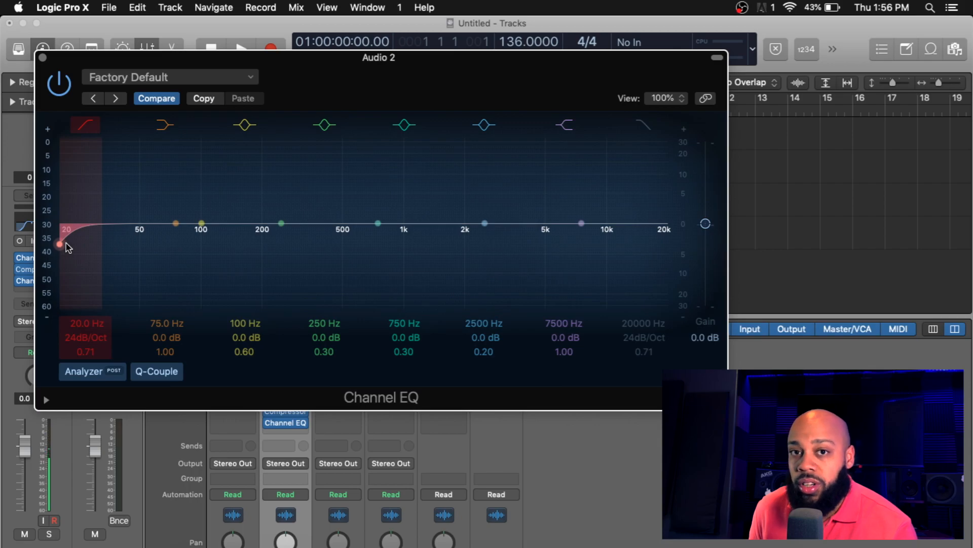
drag(65, 245, 205, 244)
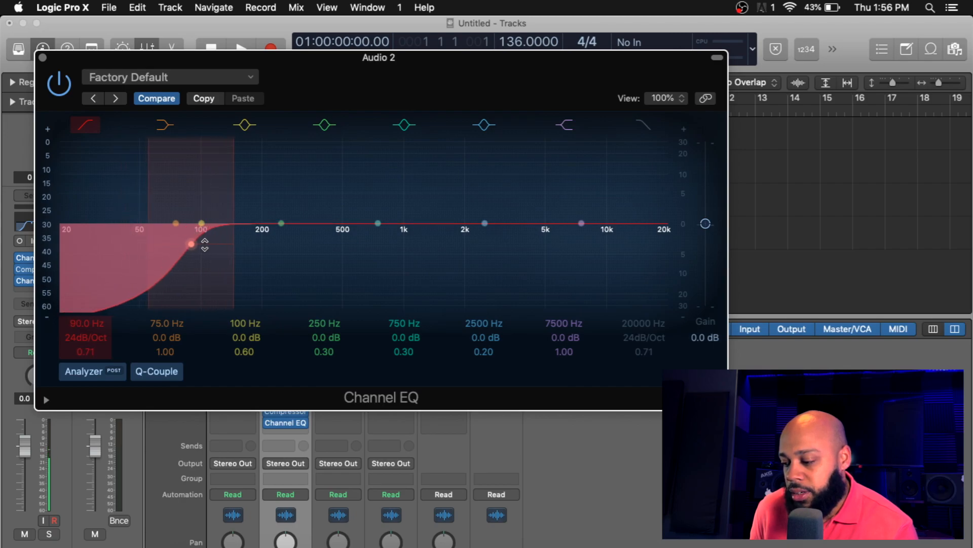
drag(230, 197, 215, 196)
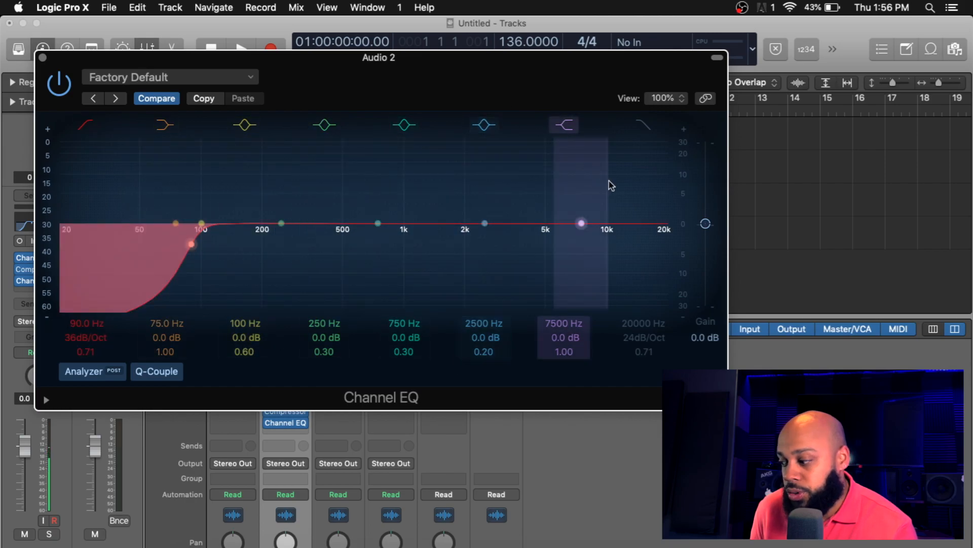
Step: Boost a high band at about 6600 Hz by +2.0 dB with Q 3.60
mouse_move(582, 224)
mouse_down()
mouse_move(582, 180)
mouse_move(584, 223)
mouse_up()
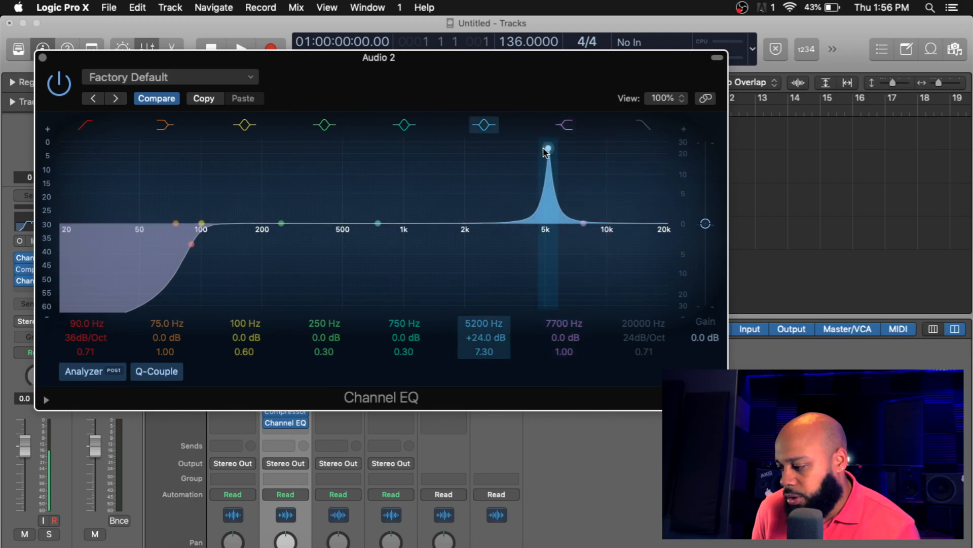
mouse_move(548, 152)
mouse_down()
mouse_move(515, 148)
mouse_move(542, 145)
mouse_up()
drag(590, 143, 571, 234)
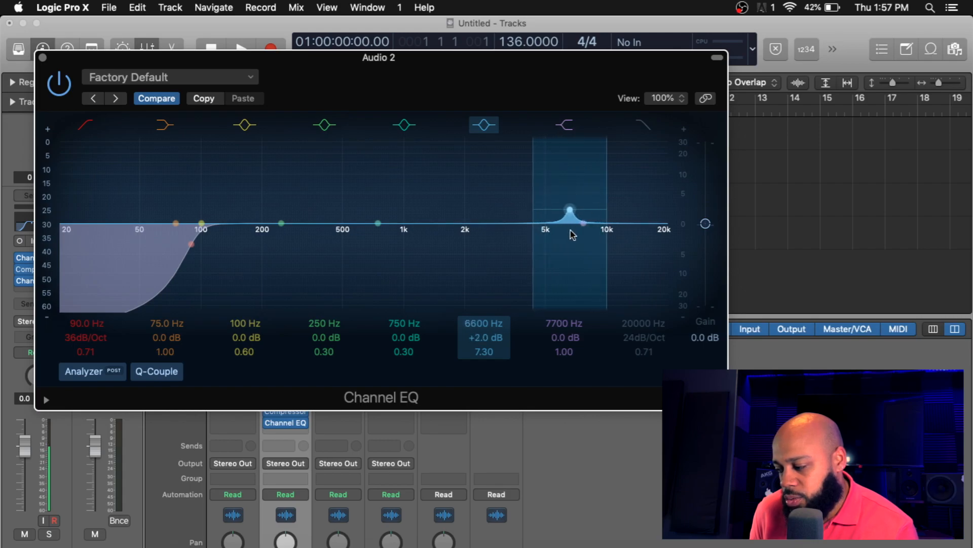
mouse_move(606, 175)
mouse_down()
mouse_move(653, 180)
mouse_move(609, 187)
mouse_up()
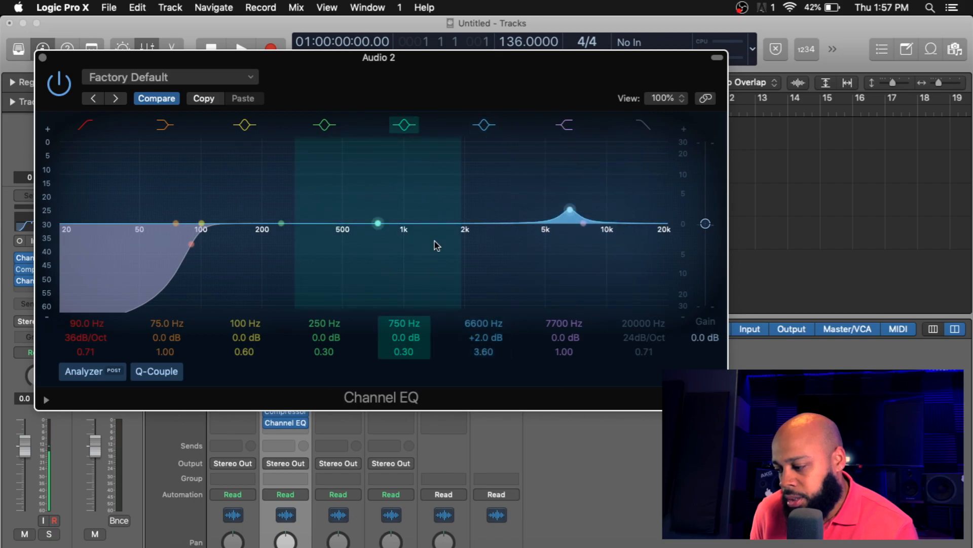
Step: Boost a mid band at about 1060 Hz by +7.0 dB with Q 8.20
drag(379, 230, 410, 189)
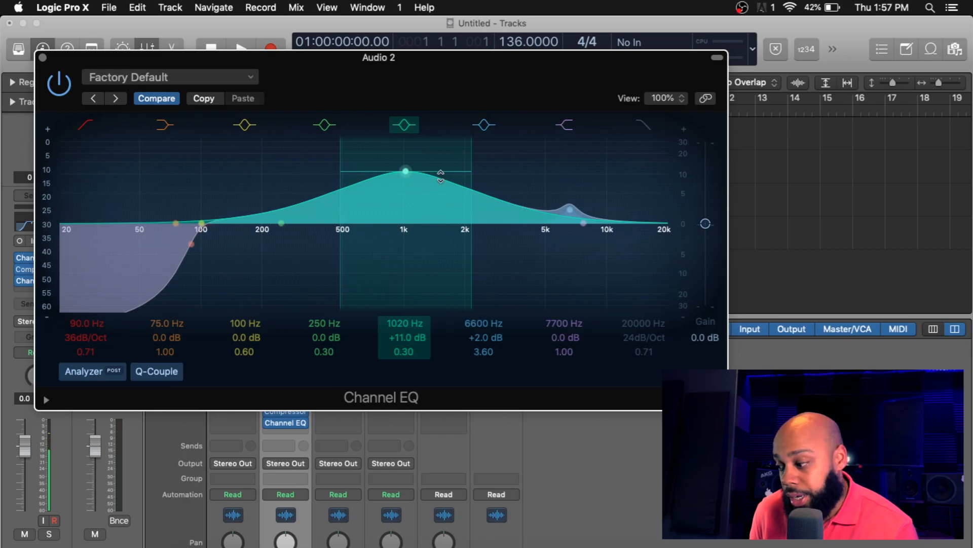
drag(466, 196, 408, 190)
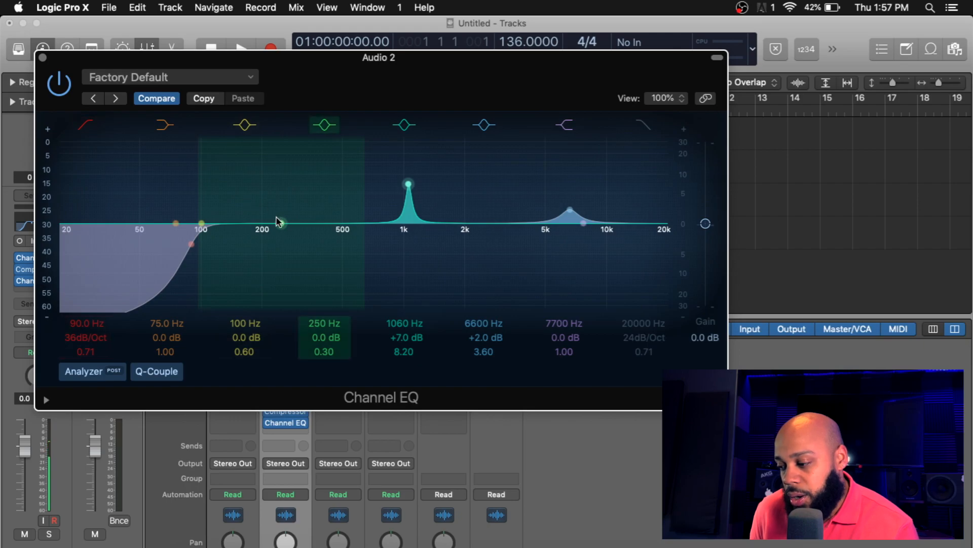
Step: Boost about 122 Hz by +1.0 dB at Q 7.00 and 250 Hz by +2.0 dB at Q 5.60
drag(203, 224, 222, 219)
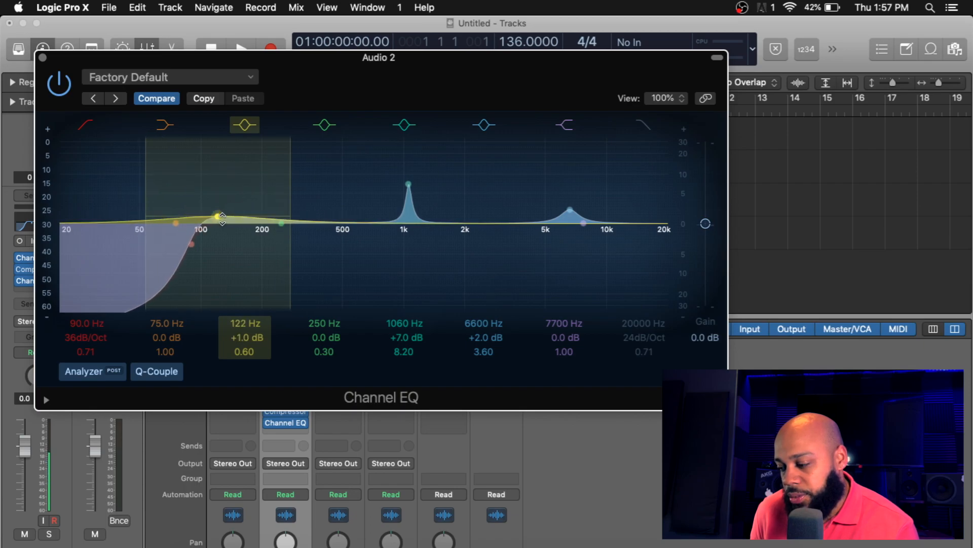
drag(289, 177, 254, 169)
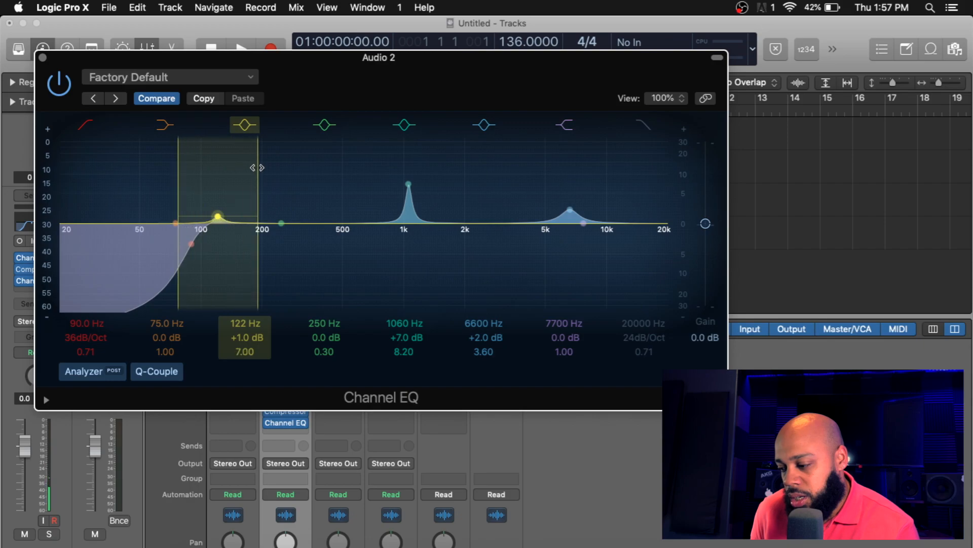
mouse_move(279, 219)
mouse_down()
mouse_move(263, 222)
mouse_move(282, 221)
mouse_move(275, 202)
mouse_move(281, 209)
mouse_up()
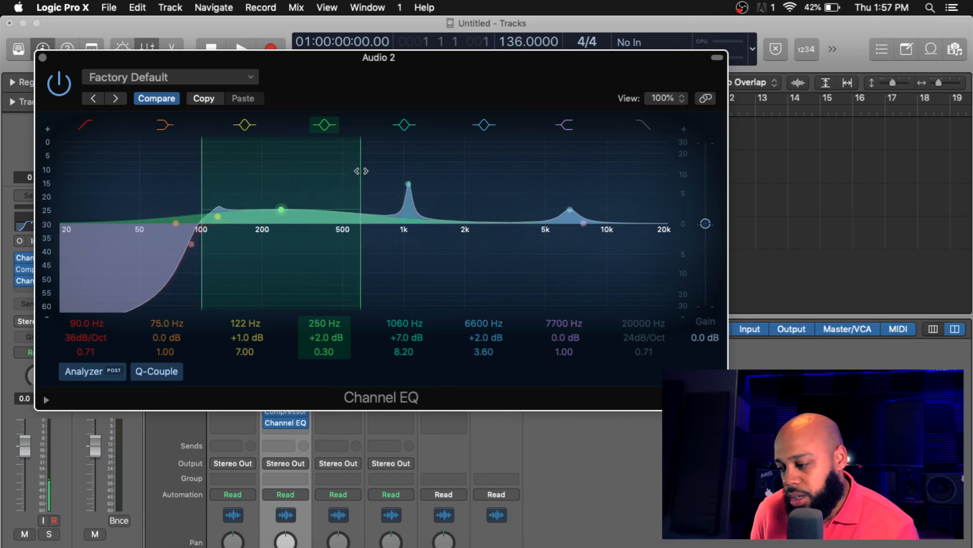
drag(360, 167, 322, 168)
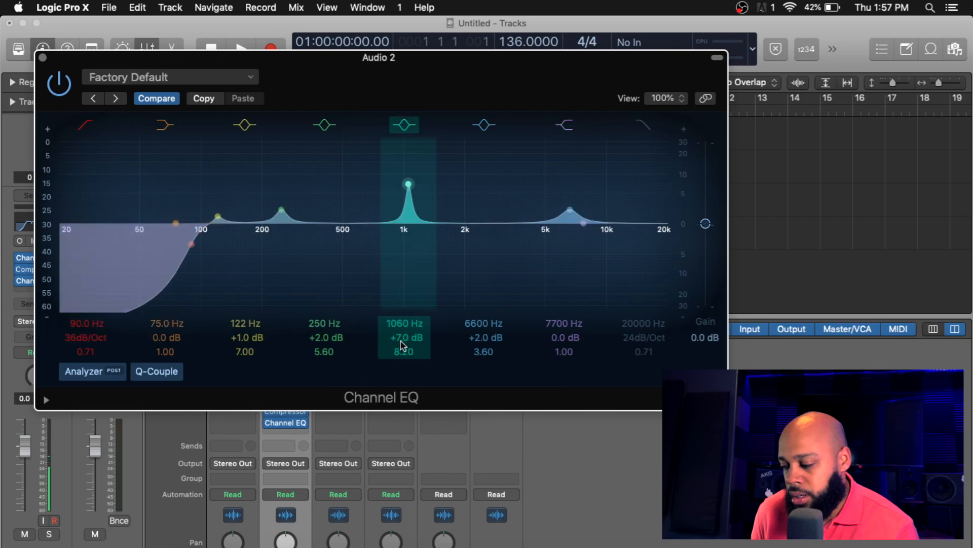
Step: Widen the 1060 Hz band to Q 1.40, lower it to +4.0 dB, and close the EQ
drag(404, 351, 404, 374)
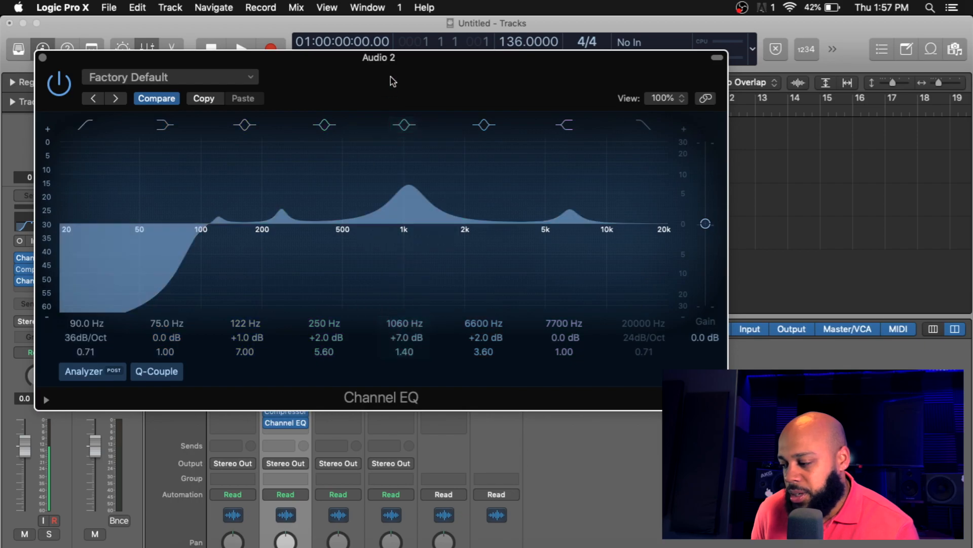
drag(408, 183, 409, 198)
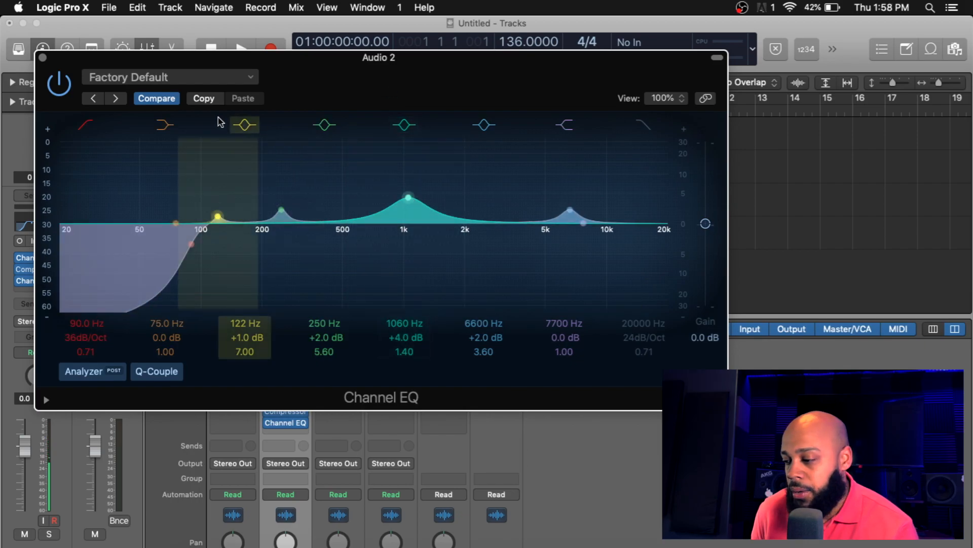
click(43, 59)
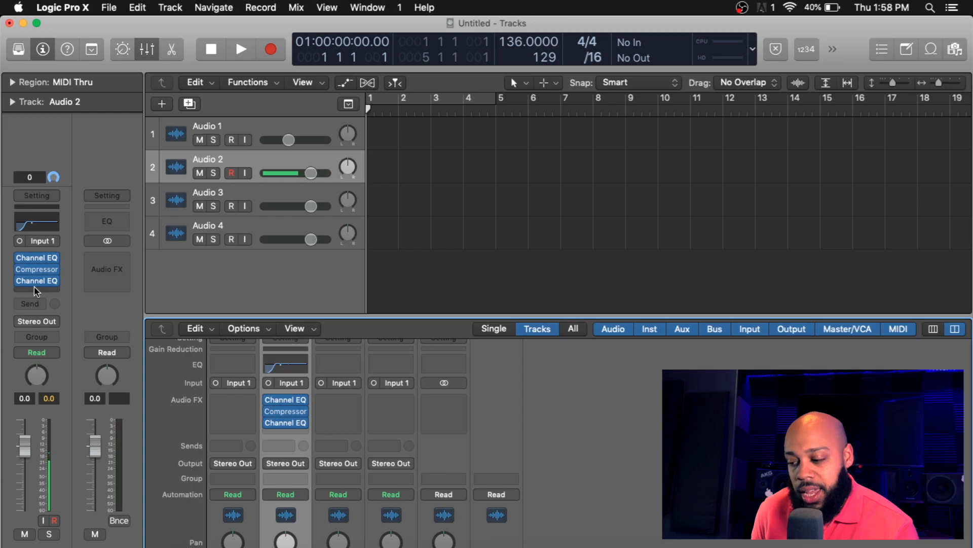
Step: Insert a Stereo Delay in the next audio effect slot of Audio 2 and close its window
click(282, 435)
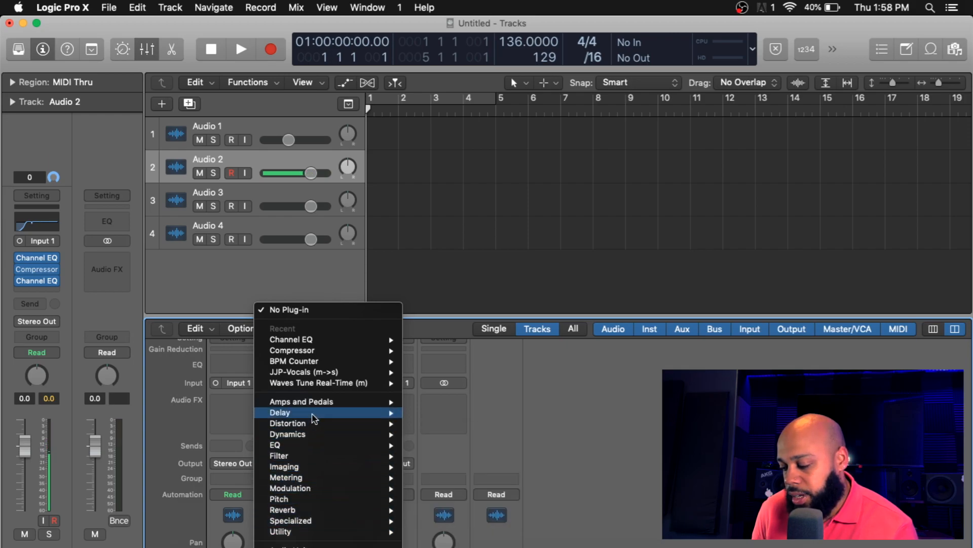
mouse_move(373, 417)
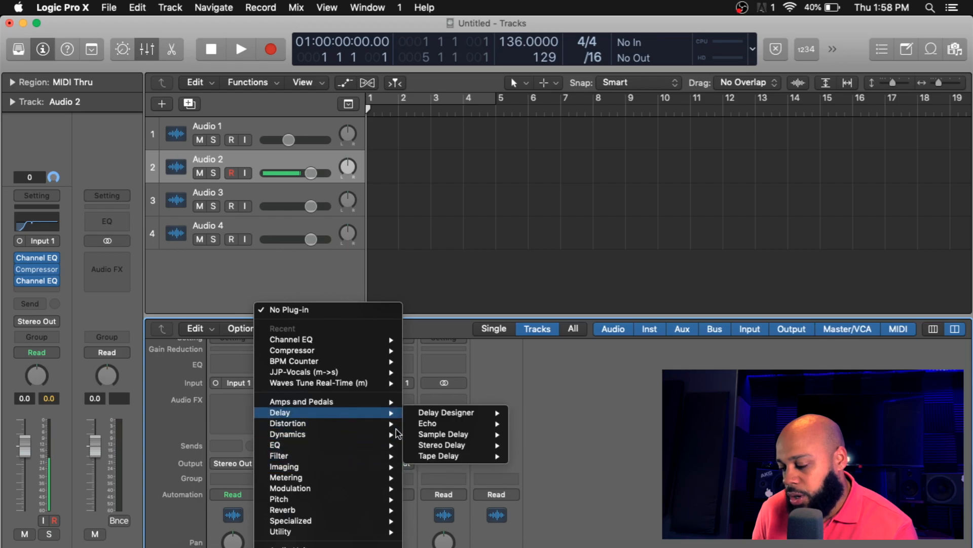
click(421, 447)
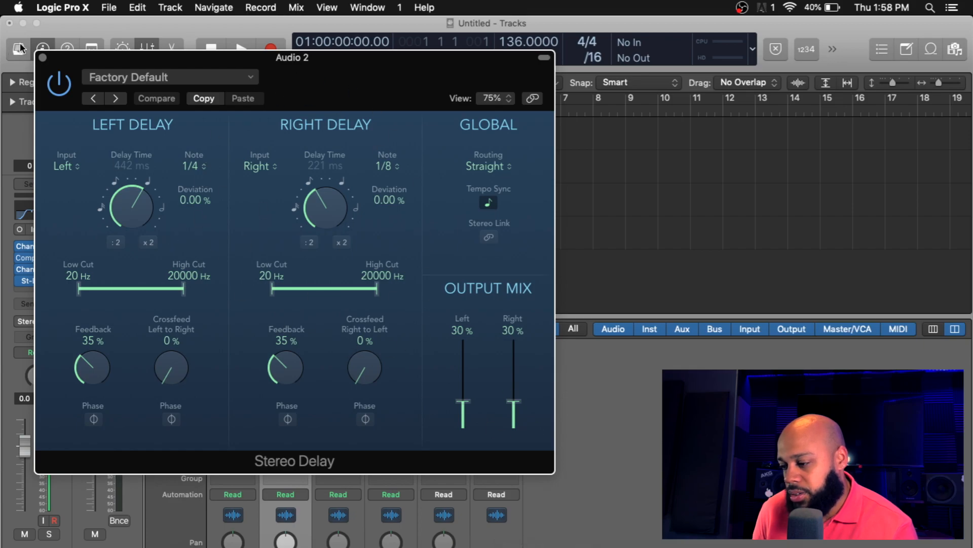
click(42, 57)
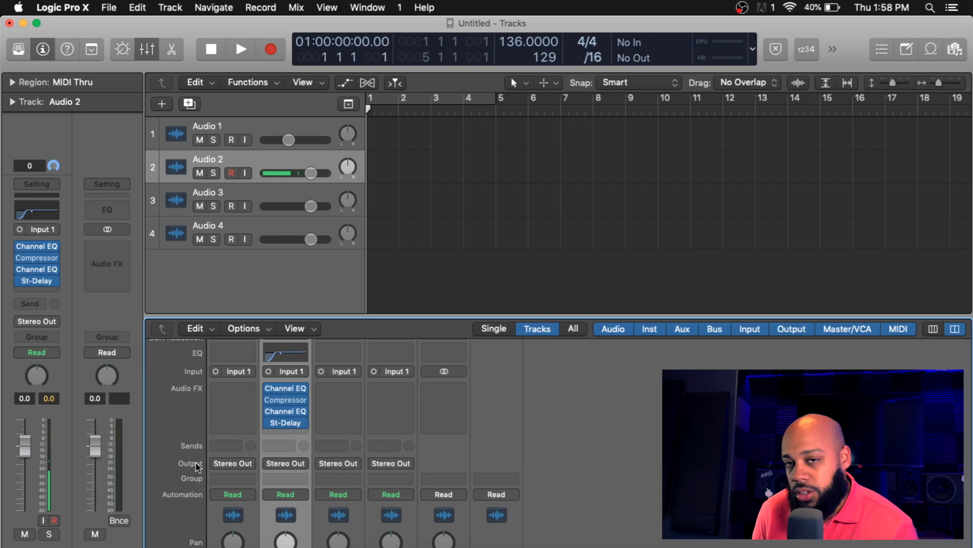
Step: Insert a Space Designer reverb in the next audio effect slot of Audio 2
click(295, 432)
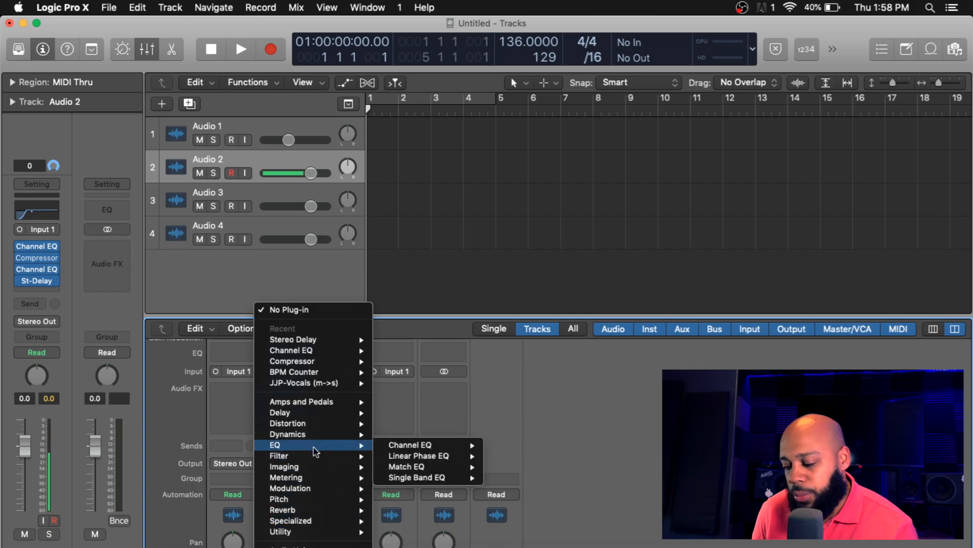
mouse_move(304, 499)
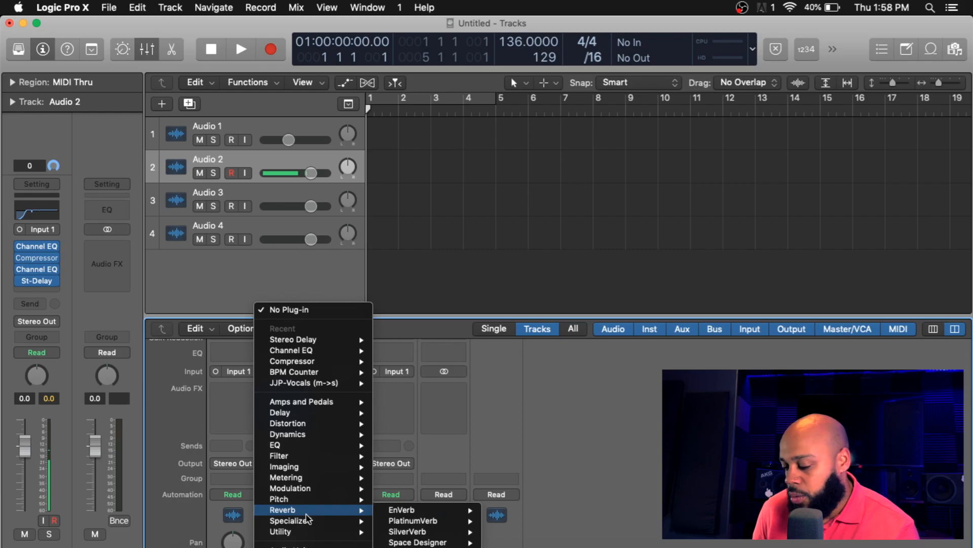
click(404, 542)
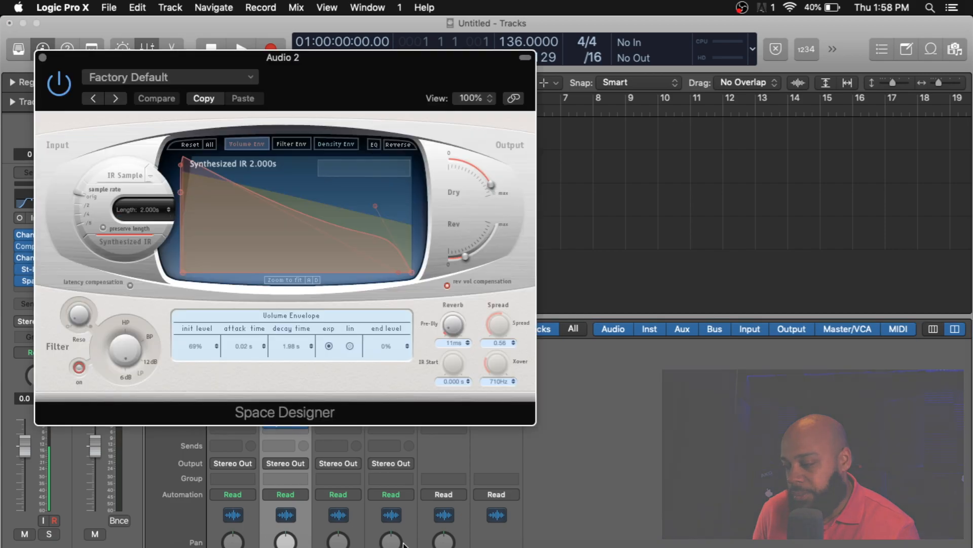
Step: Load the 1.7s Blue Plate preset from the Medium Spaces plate reverbs in Space Designer
click(191, 81)
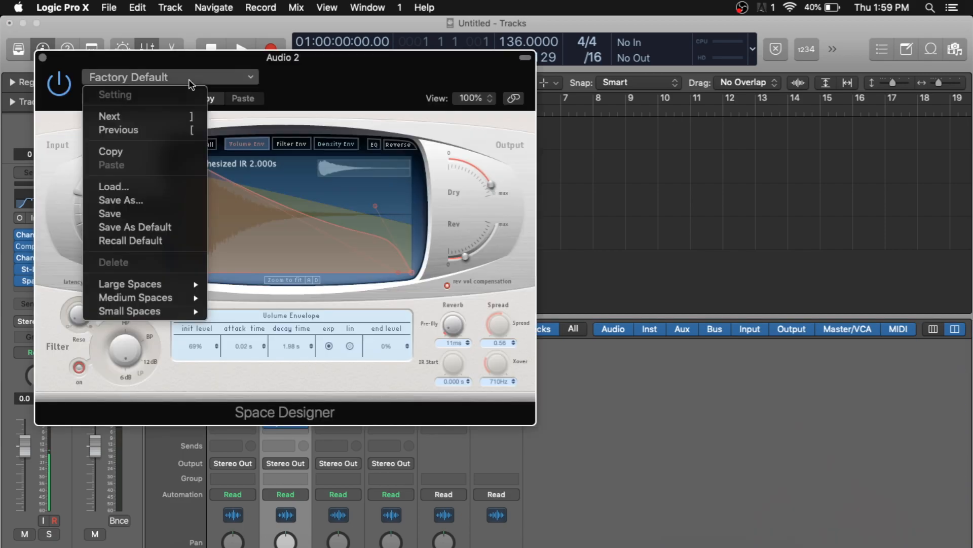
mouse_move(147, 300)
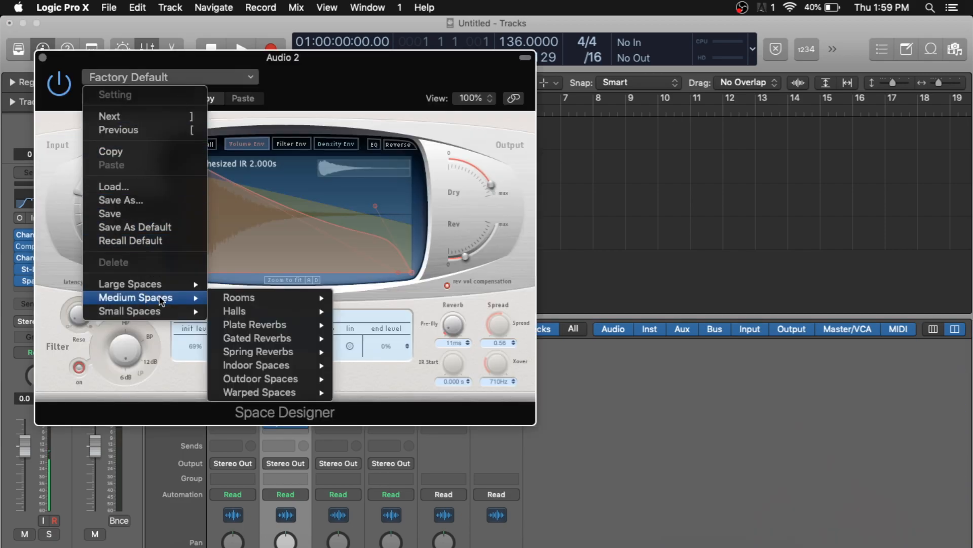
mouse_move(245, 328)
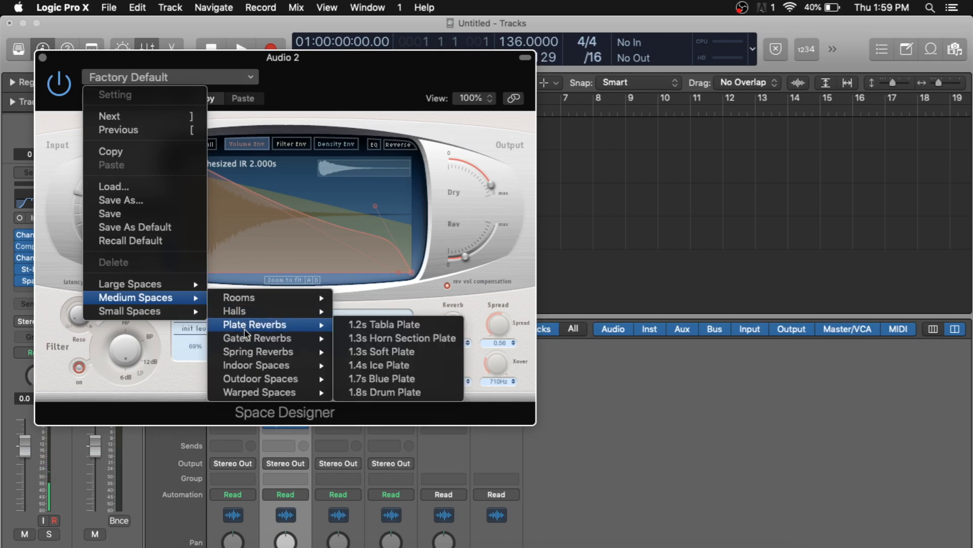
click(380, 379)
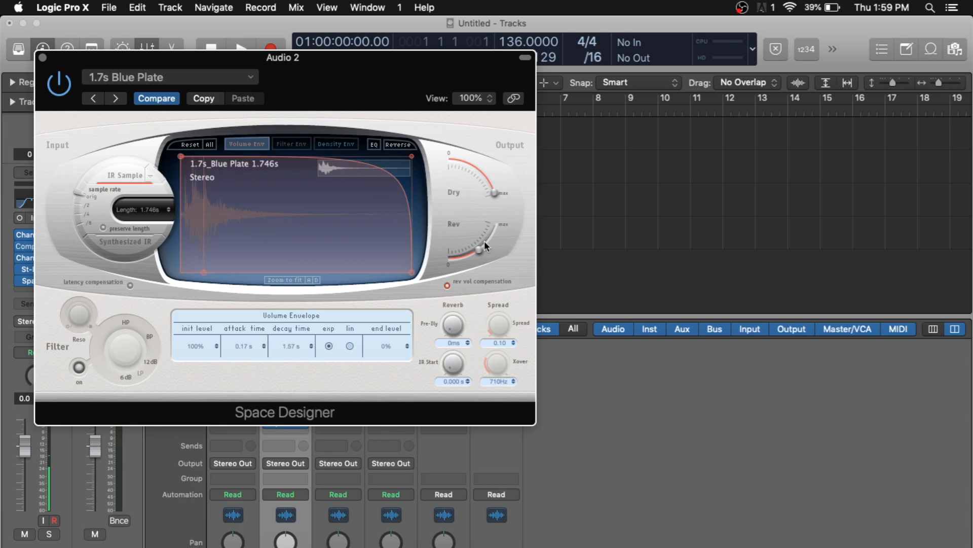
Step: Adjust the Space Designer reverb level knob and close the plugin window
mouse_move(481, 245)
mouse_down()
mouse_move(465, 255)
mouse_move(473, 253)
mouse_up()
drag(473, 253, 512, 218)
drag(472, 270, 469, 272)
click(43, 57)
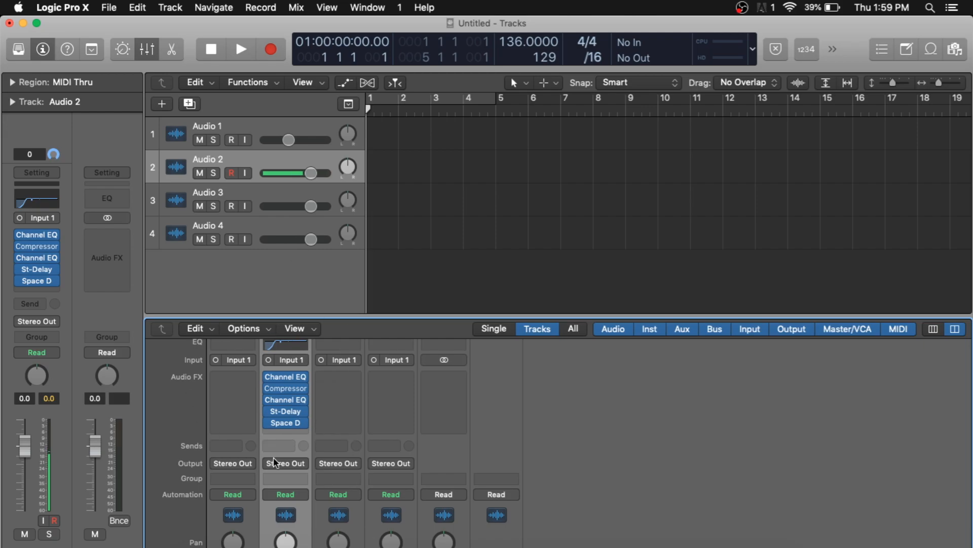
Step: Open the project bounce dialog and inspect its MP3 stereo mode options before cancelling it
click(115, 8)
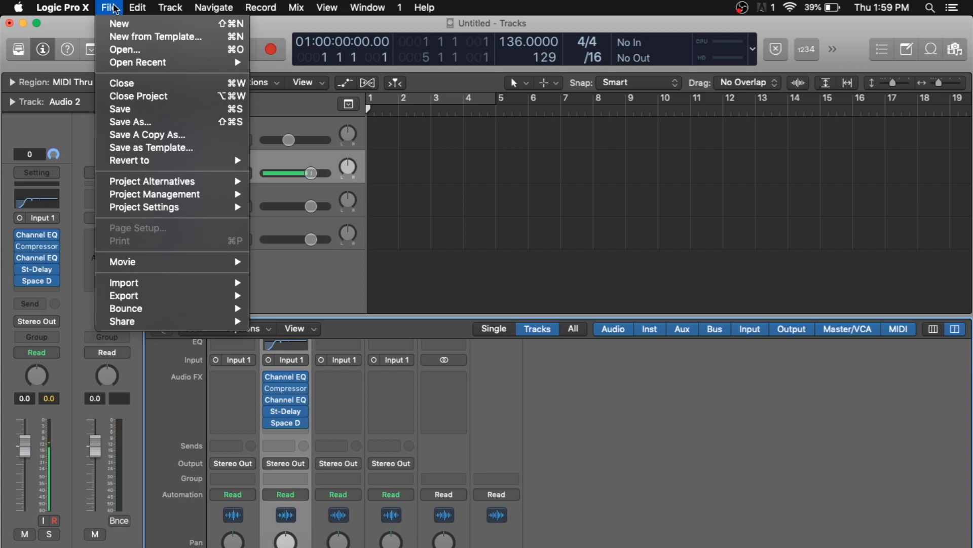
mouse_move(121, 310)
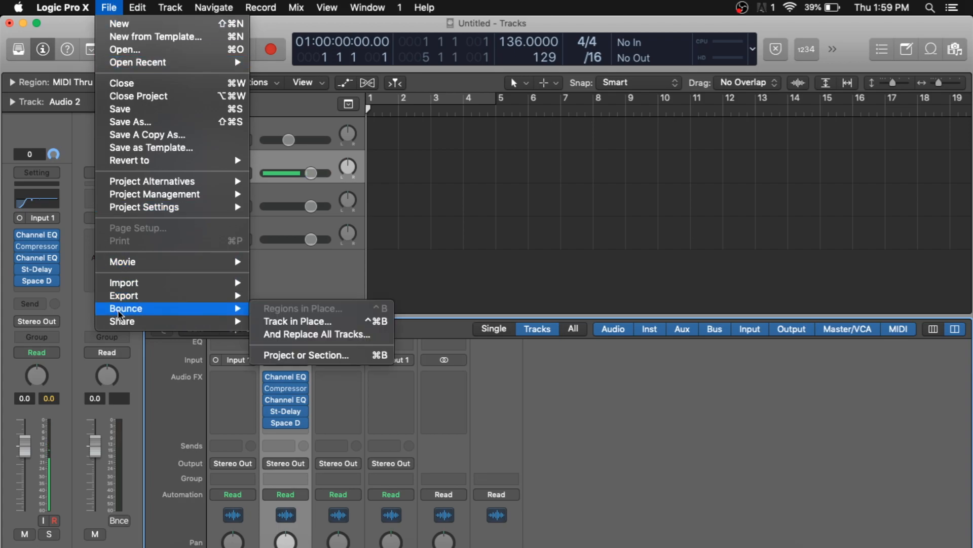
click(303, 357)
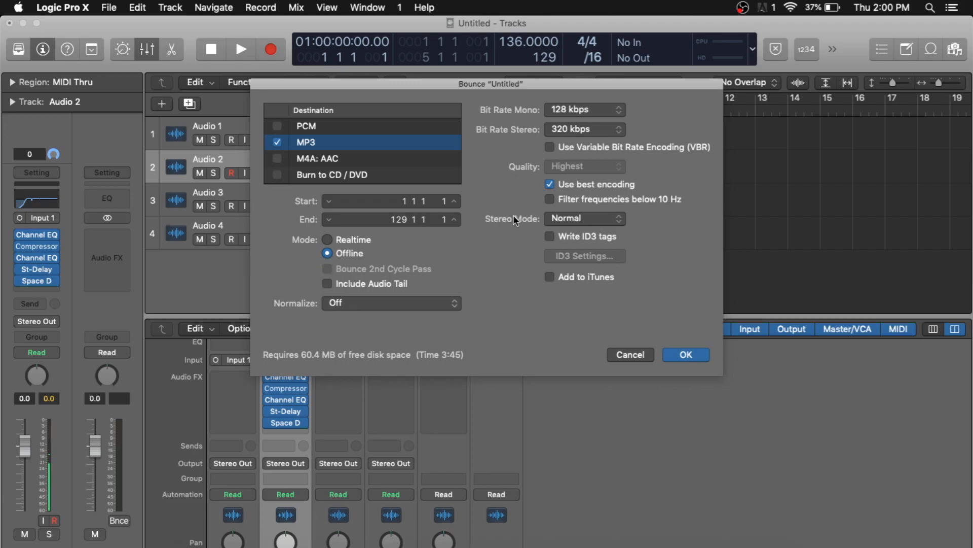
click(621, 219)
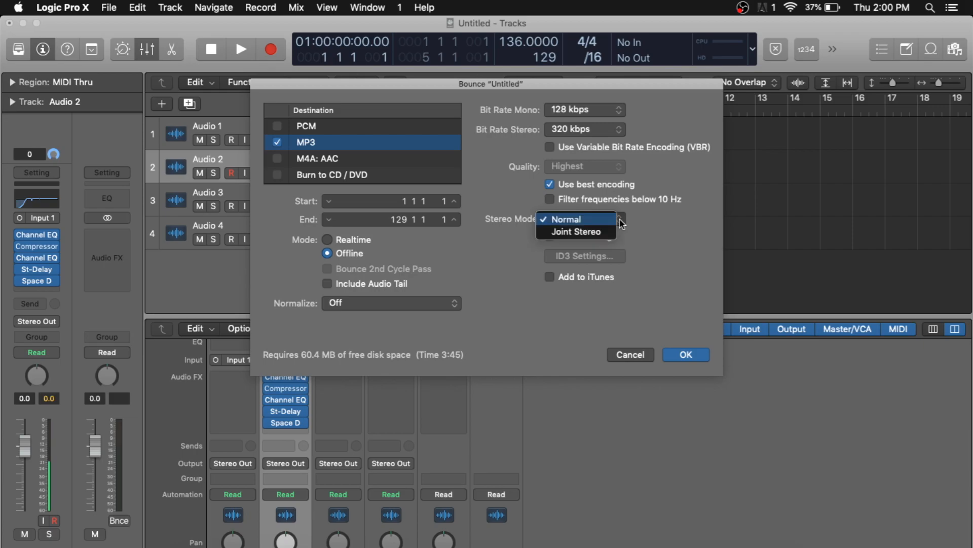
click(667, 242)
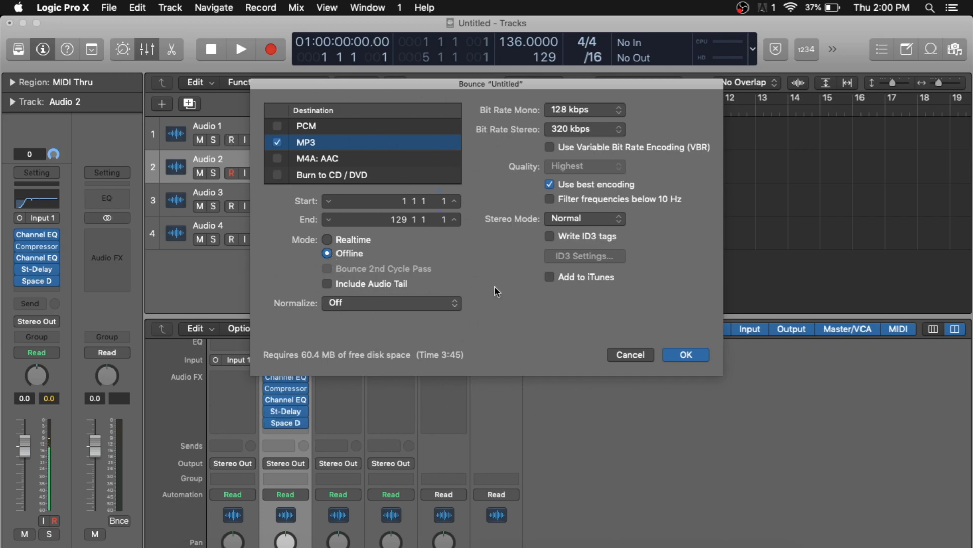
click(622, 354)
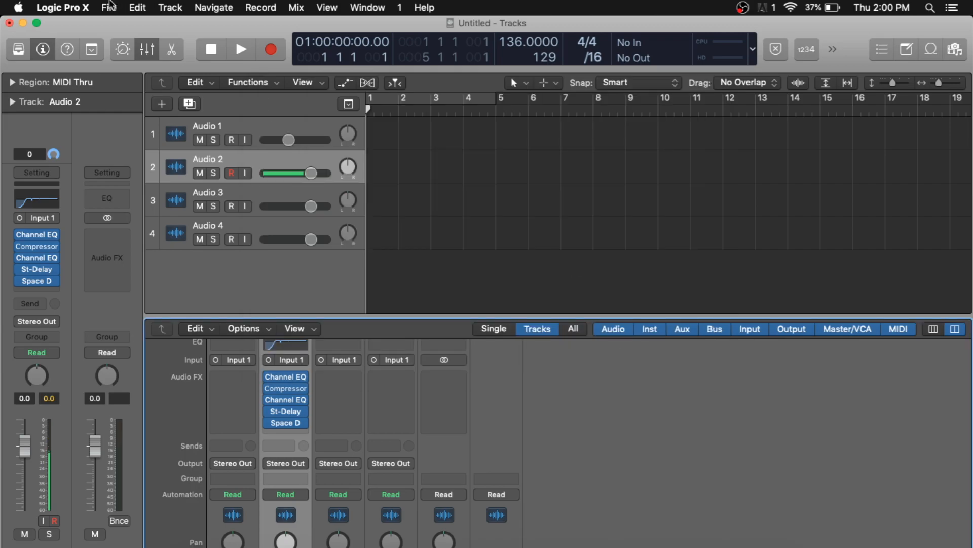
click(109, 7)
mouse_move(126, 311)
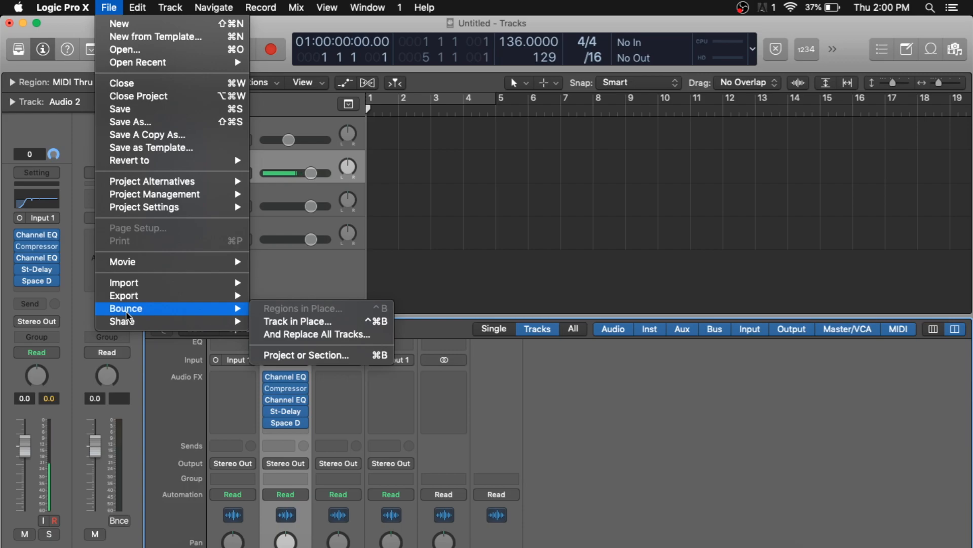
click(558, 32)
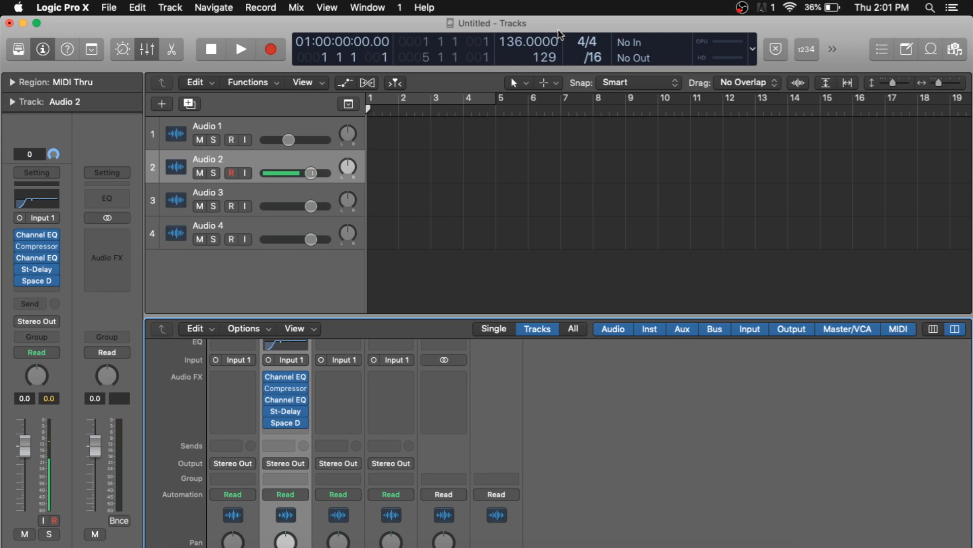
scroll(561, 390, up, 3)
scroll(559, 384, down, 10)
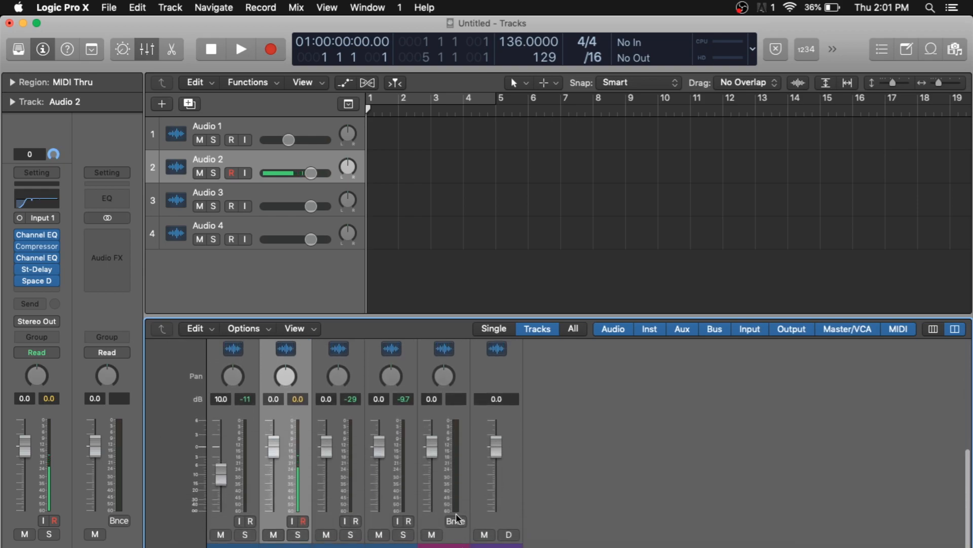